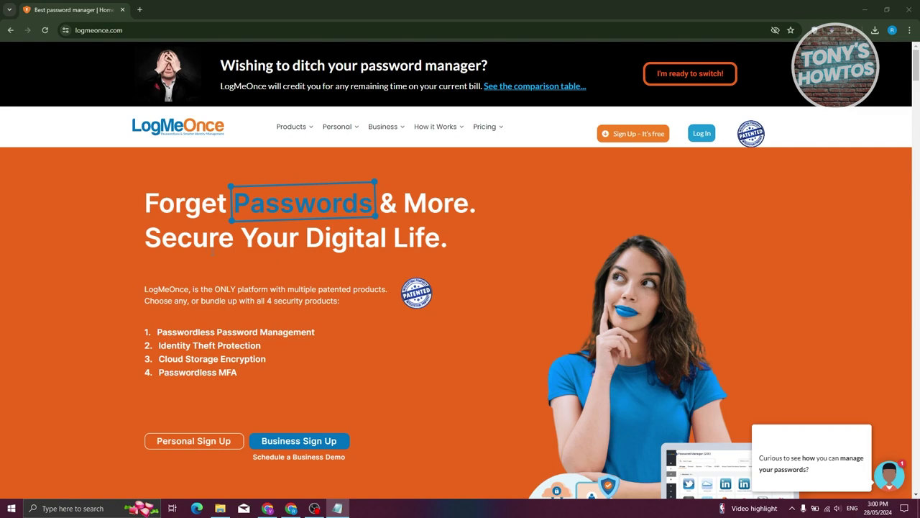
Open the Pricing dropdown in the LogMeOnce homepage's top navigation.
click(496, 127)
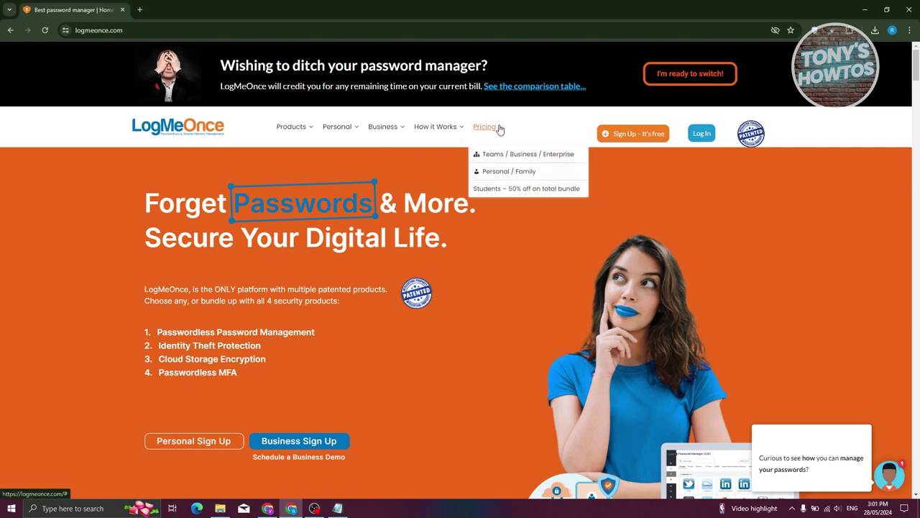
View the Personal / Family plan cards under Pricing, then start the free plan sign-up.
mouse_move(496, 127)
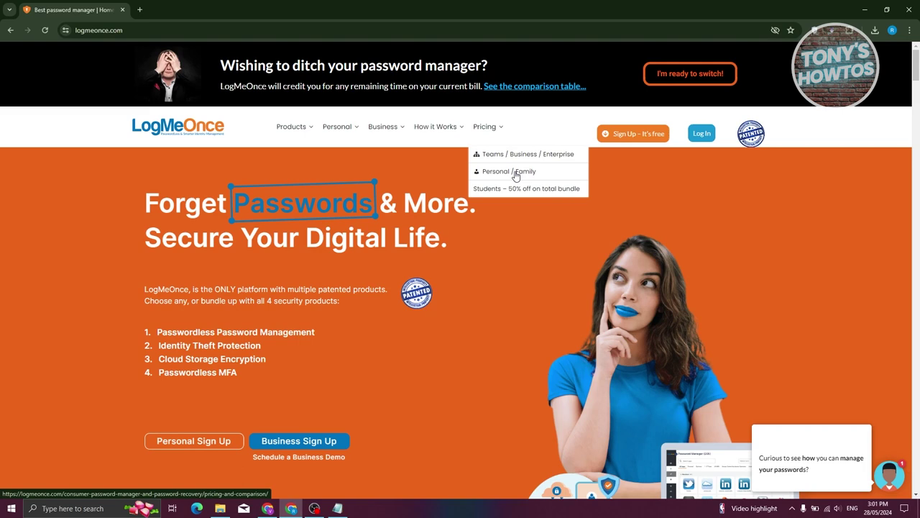
click(516, 176)
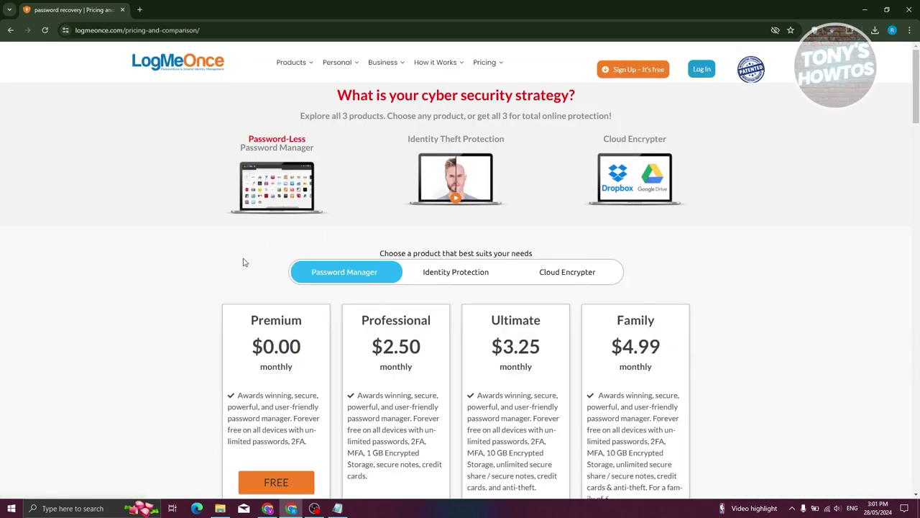
scroll(243, 262, down, 2)
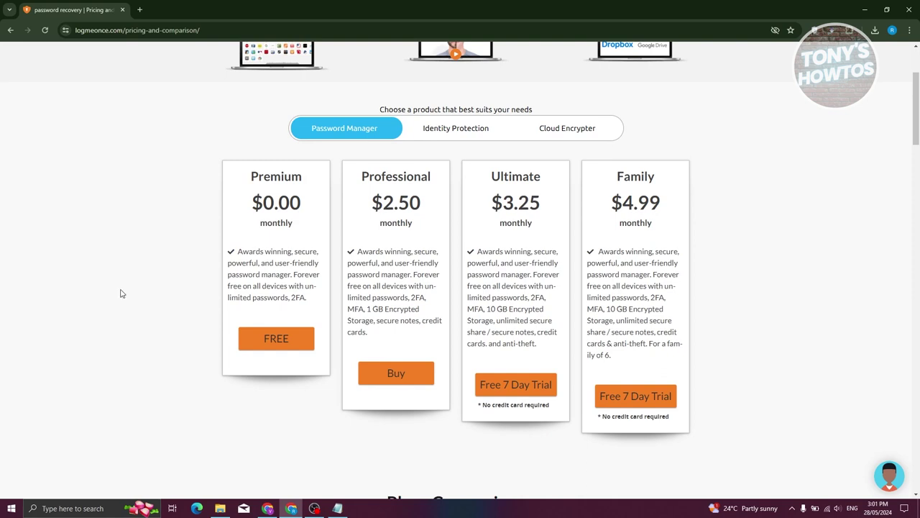
scroll(120, 294, up, 1)
click(265, 439)
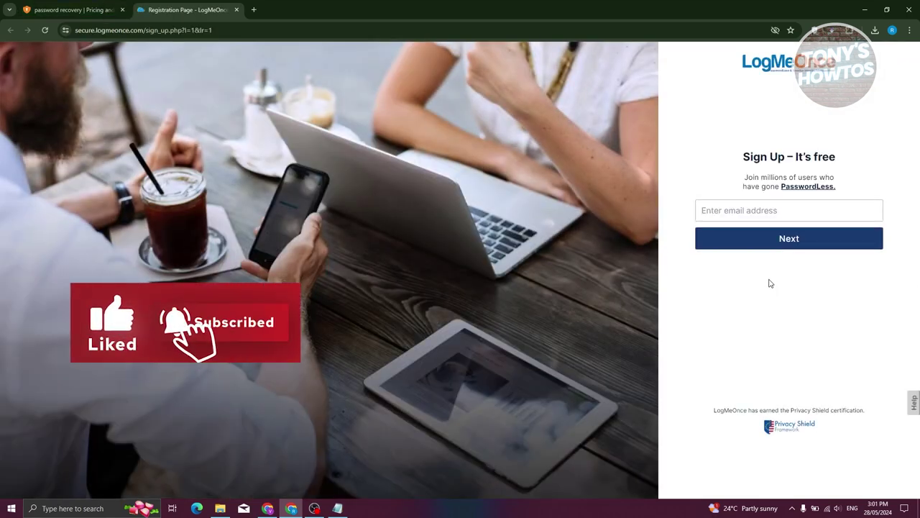
Start entering an email address in the free sign-up field.
click(766, 216)
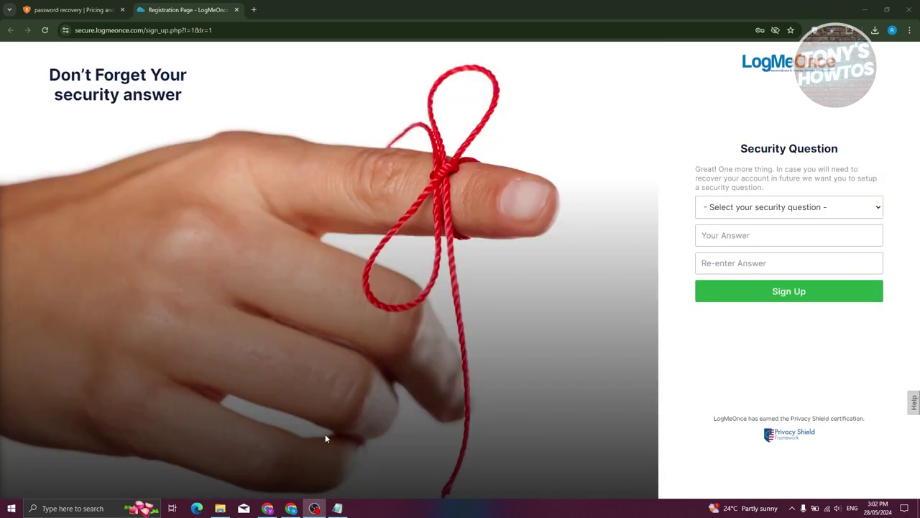
Choose '- Type your own question here -' as the security question and enter the answer twice.
click(863, 211)
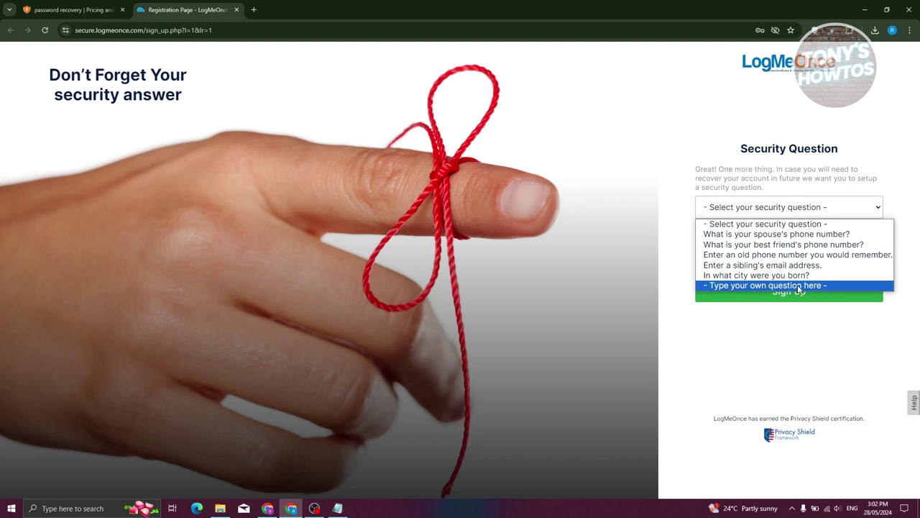
click(800, 285)
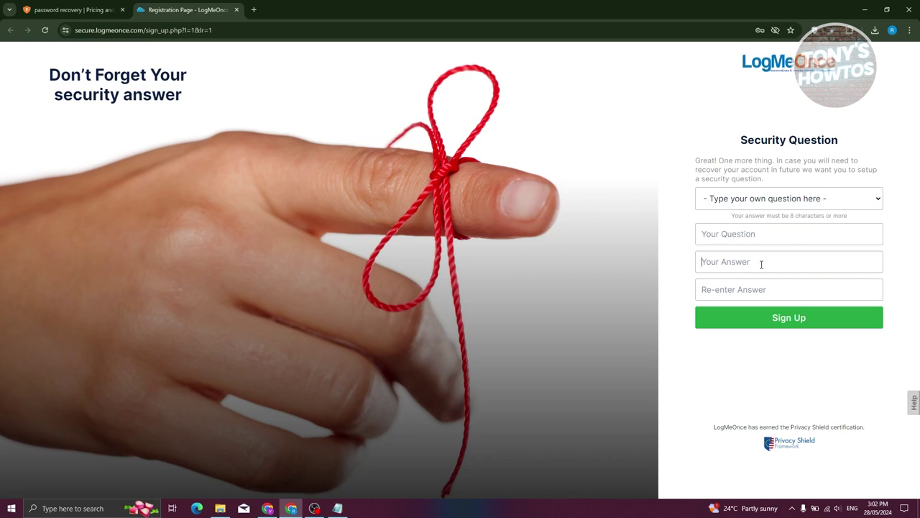
click(765, 290)
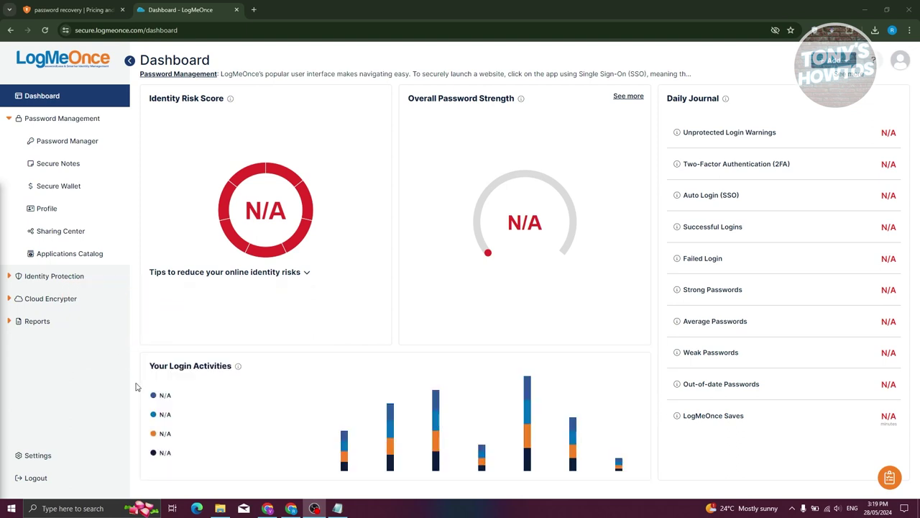
Review the dashboard's N/A score cards, then go to the Password Manager page.
mouse_move(205, 260)
mouse_move(252, 410)
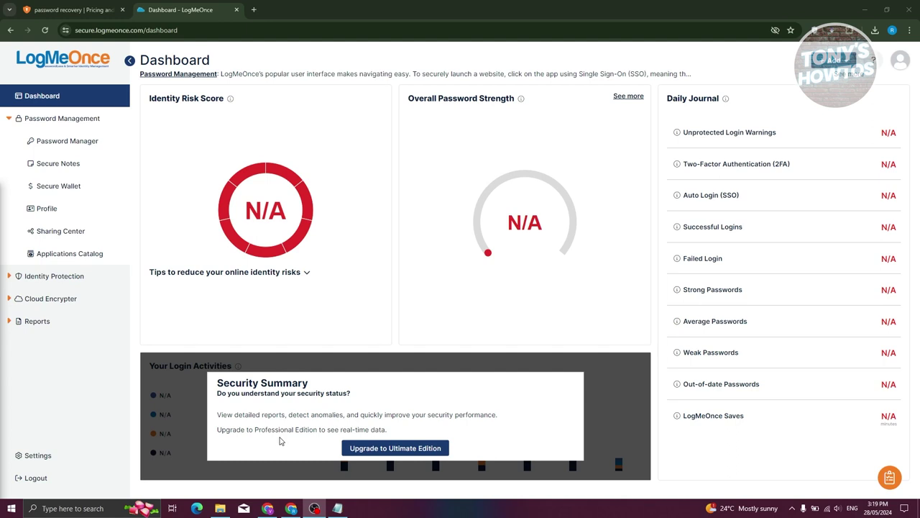
mouse_move(733, 150)
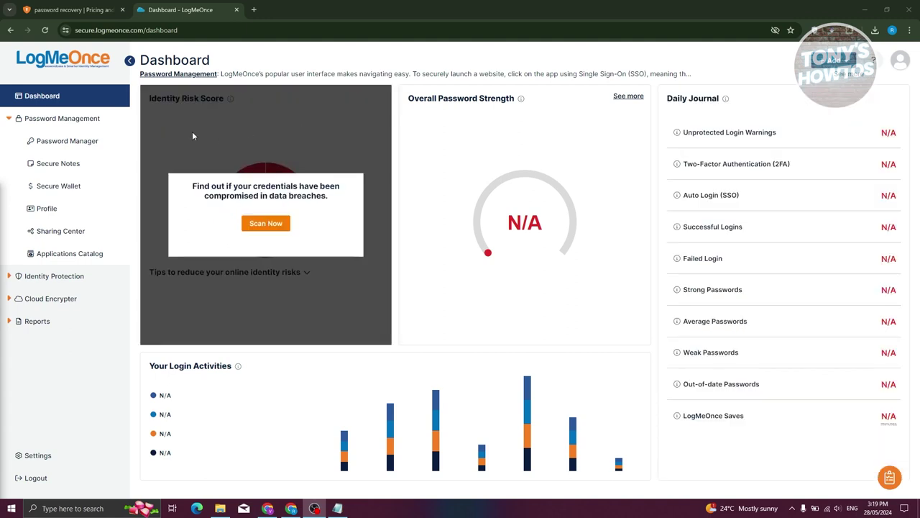
click(92, 143)
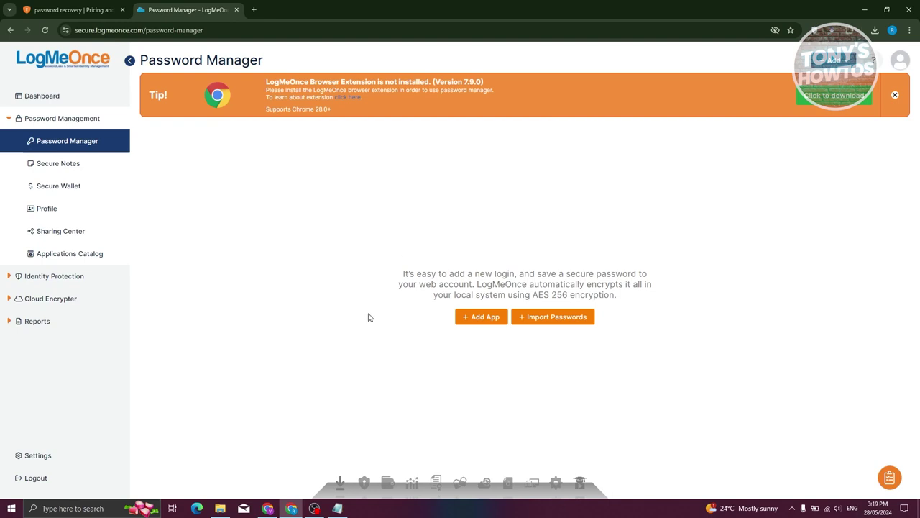
Add the LogMeOnce extension to Chrome from its Chrome Web Store listing.
click(822, 104)
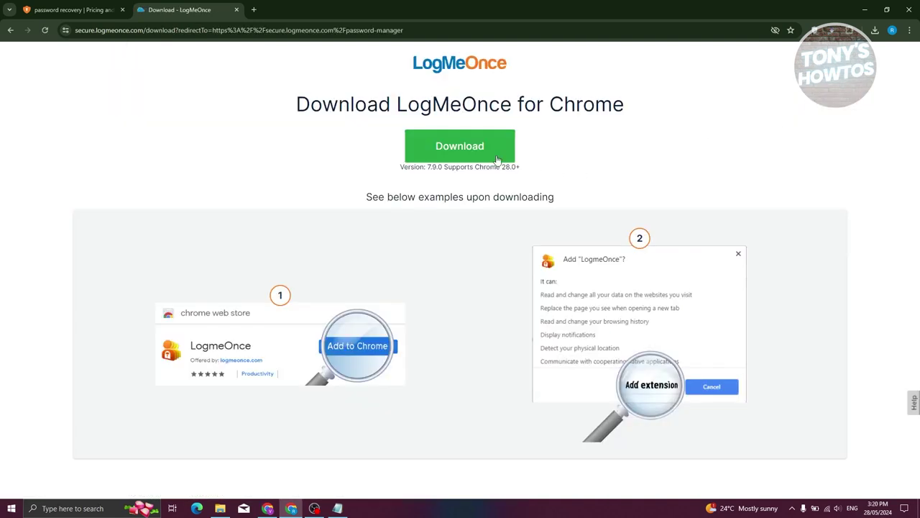
click(426, 151)
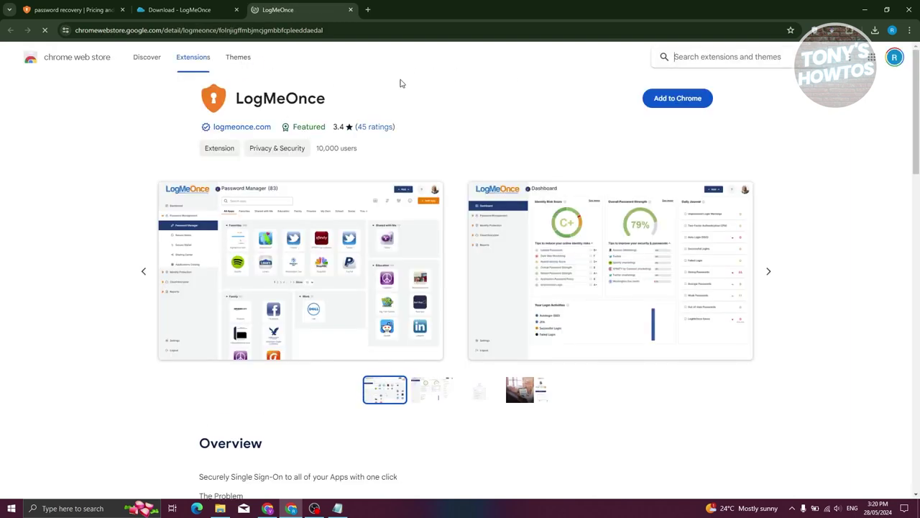
click(690, 102)
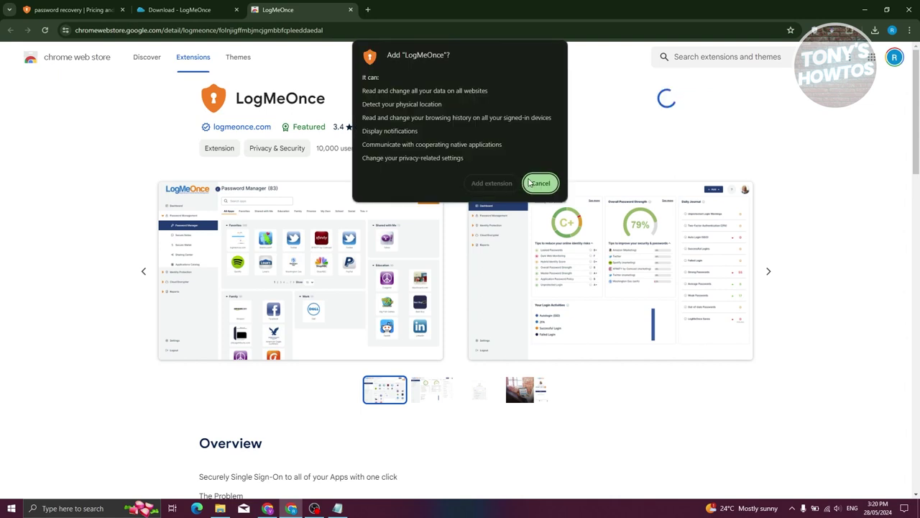
click(493, 184)
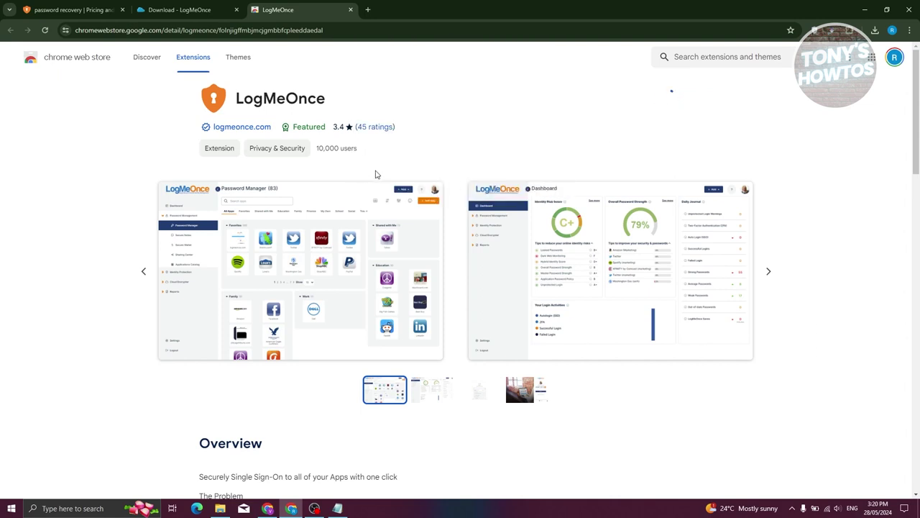
Return to the Password Manager tab and close the Web Store tab.
click(184, 15)
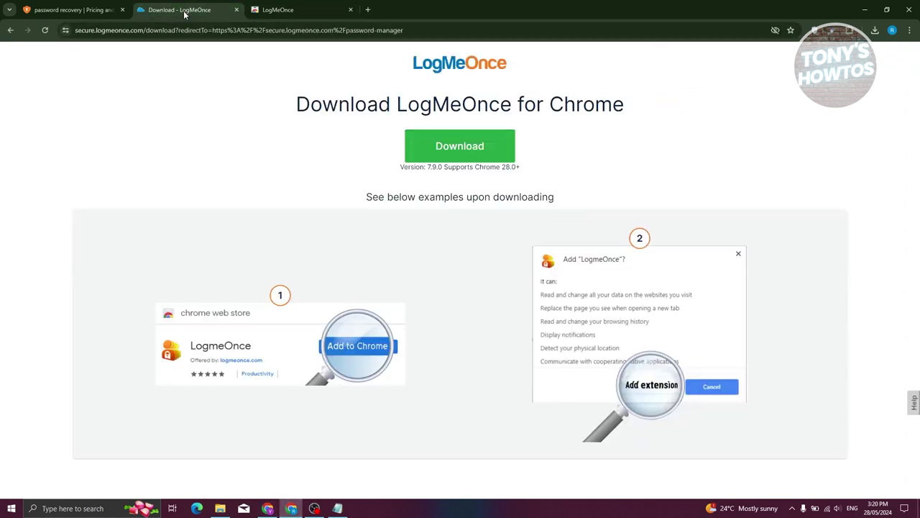
click(10, 31)
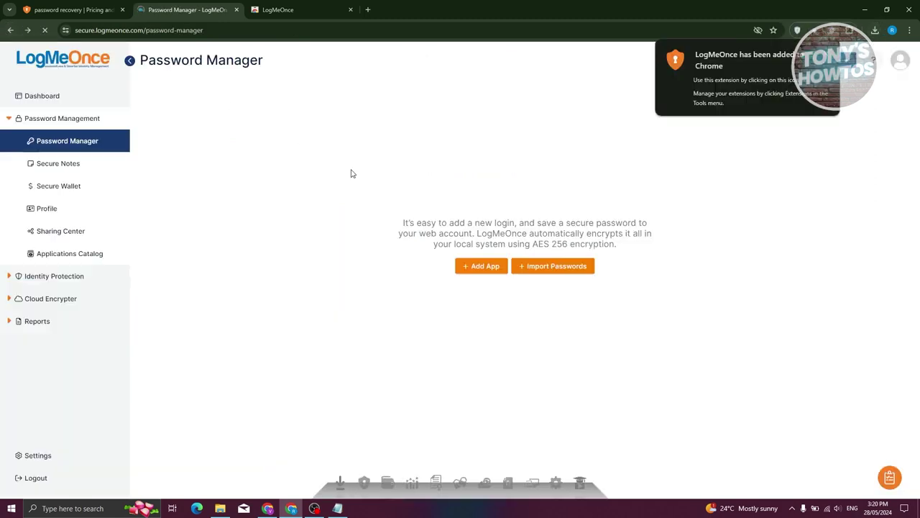
click(351, 9)
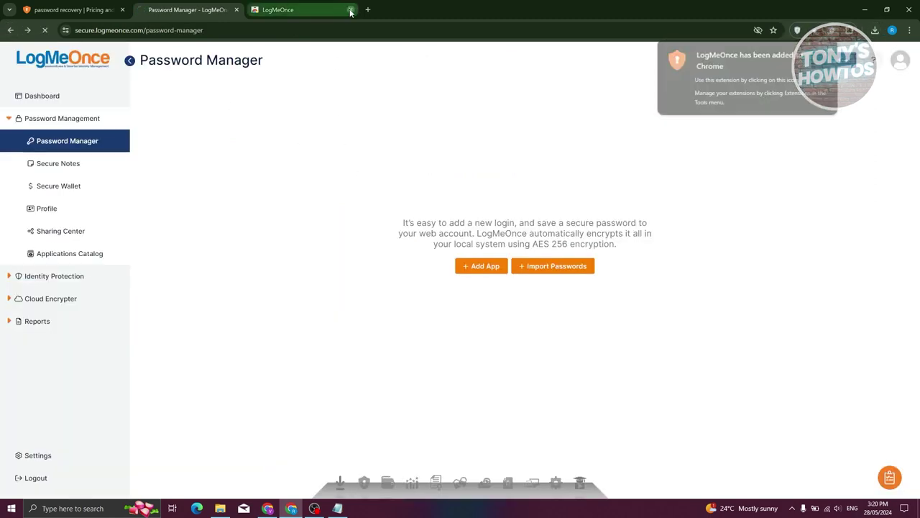
click(847, 33)
Pin the LogMeOnce extension and select a generated password in its Generator tab.
click(816, 147)
click(832, 30)
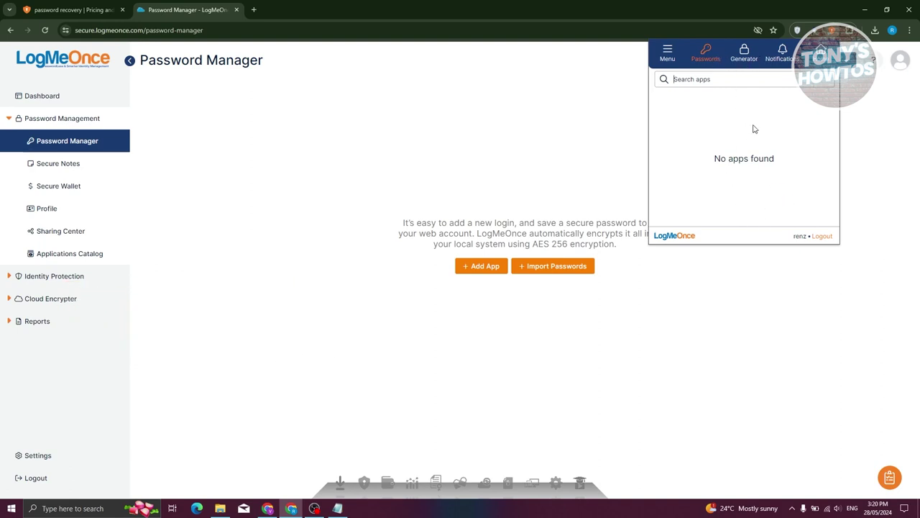
click(744, 53)
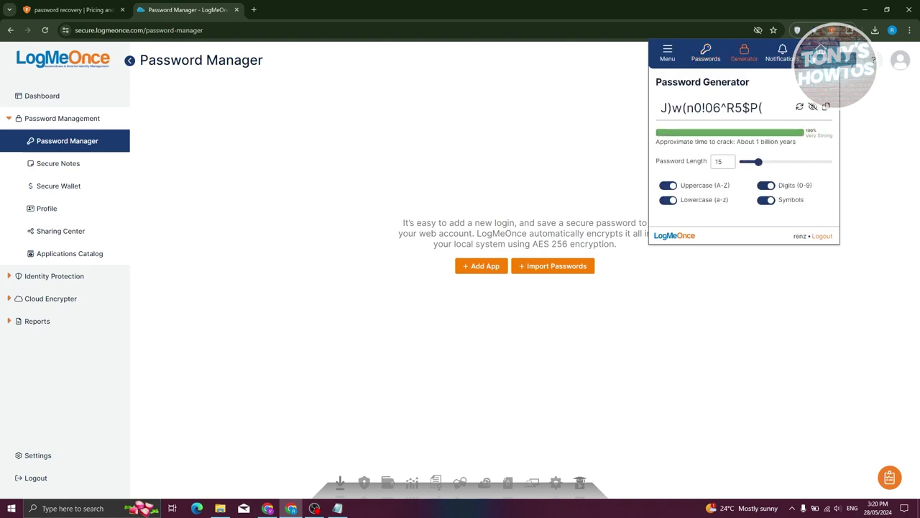
drag(768, 110, 634, 101)
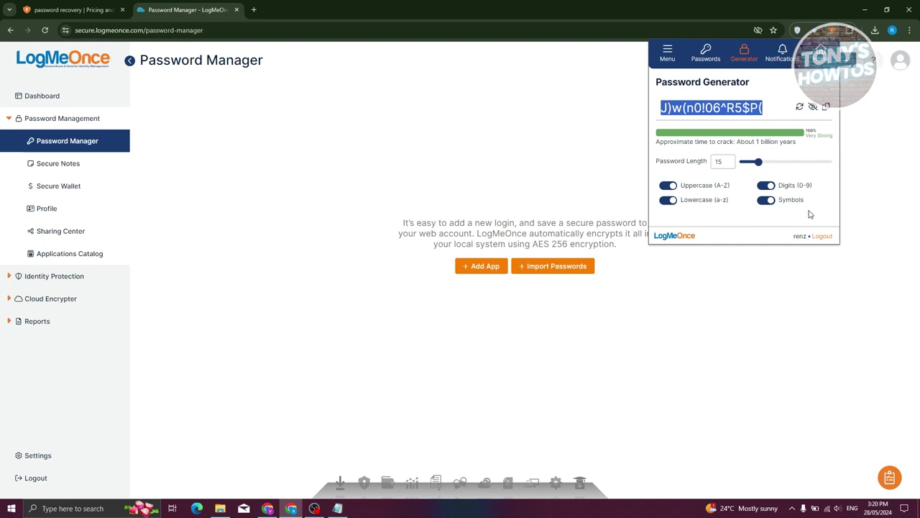
View the extension's Notifications tab, then open and close an extra dashboard tab.
click(786, 55)
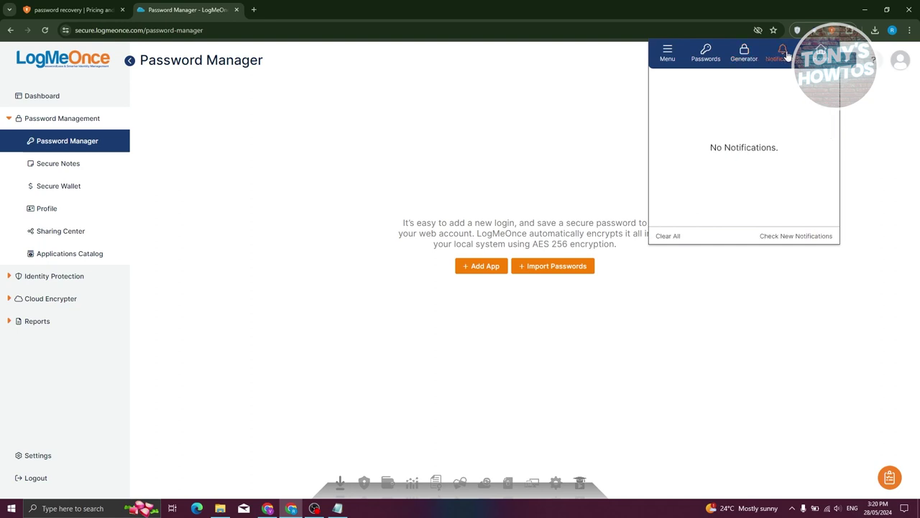
click(823, 54)
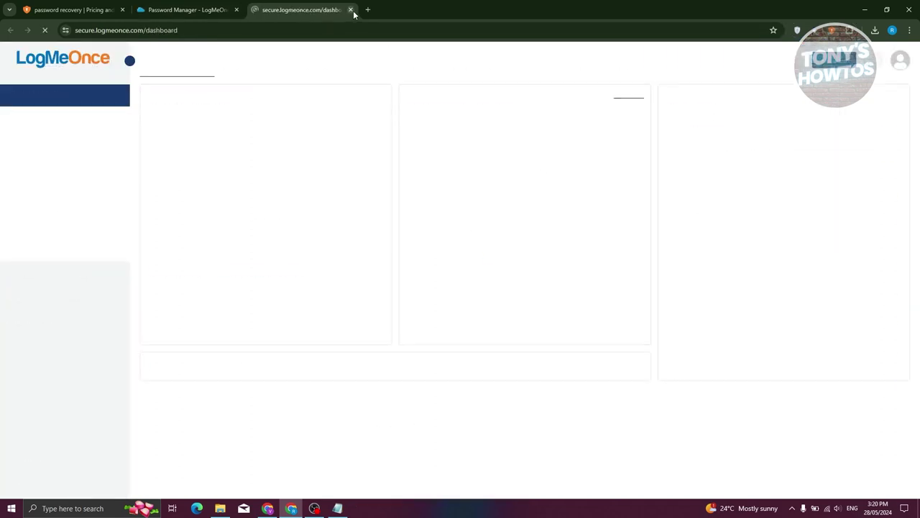
click(350, 9)
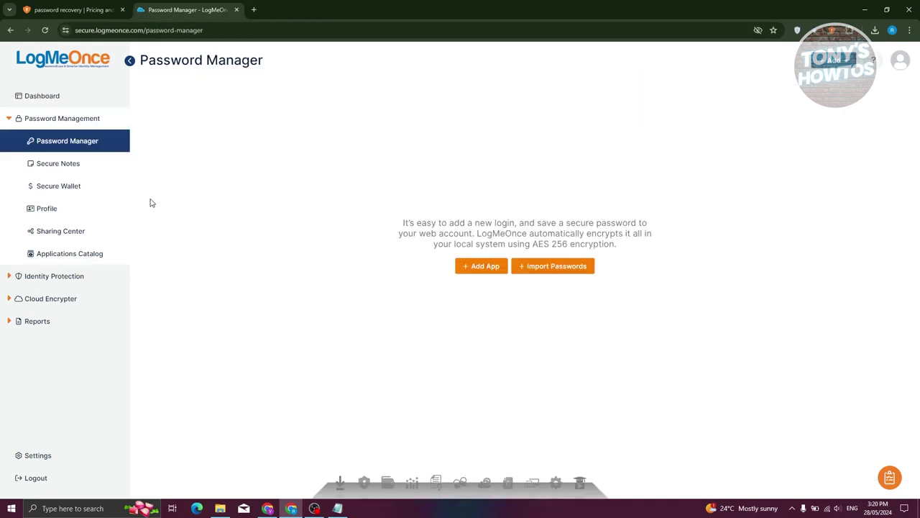
click(486, 267)
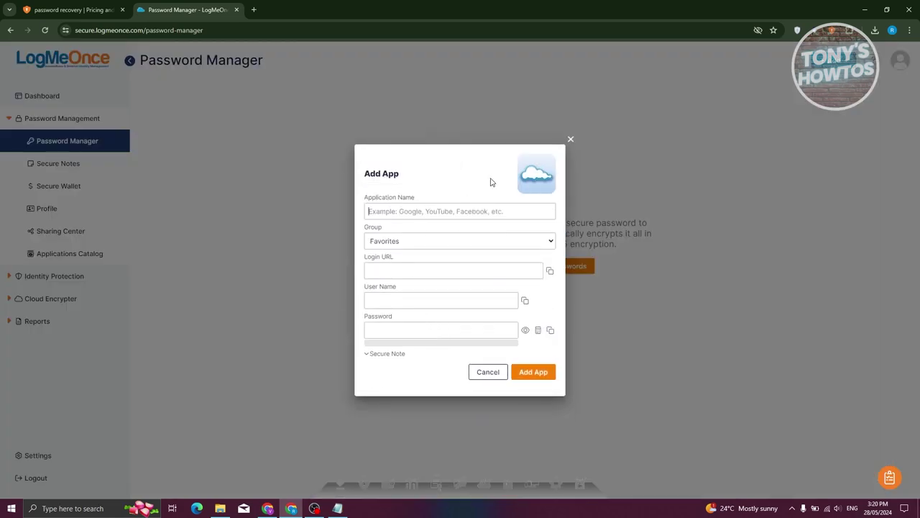
Name the new app Facebook from the suggestions and assign it to the Social group.
click(430, 212)
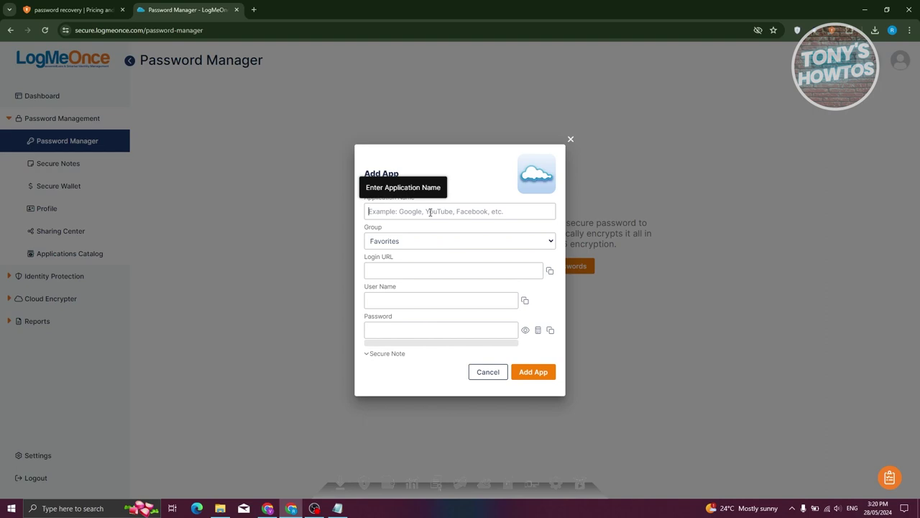
text(facebook)
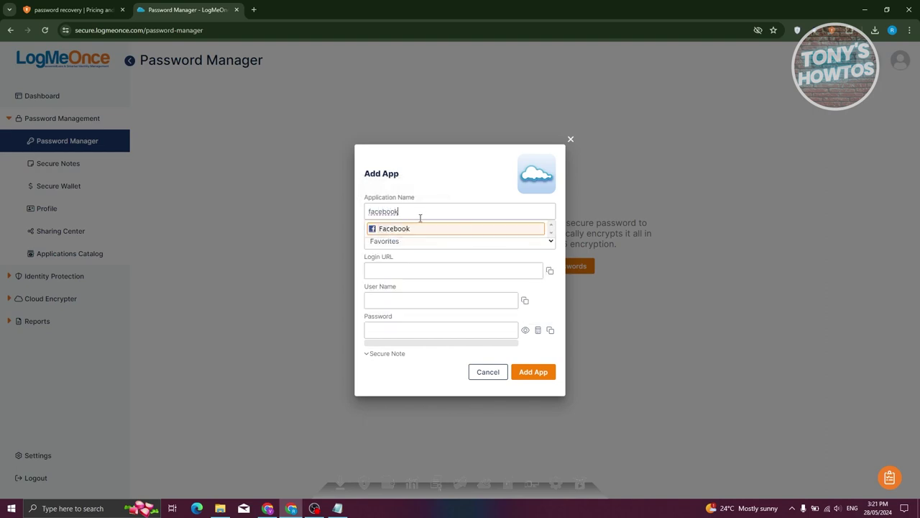
click(415, 228)
click(423, 245)
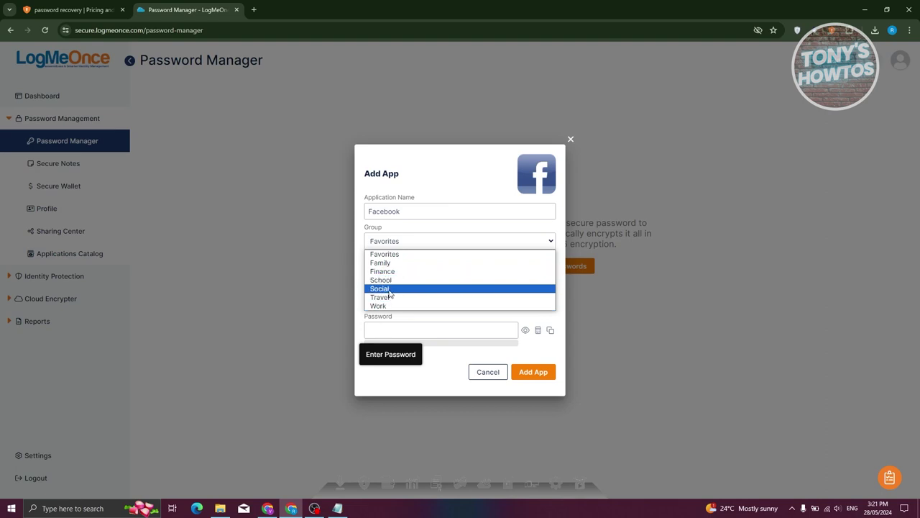
click(388, 289)
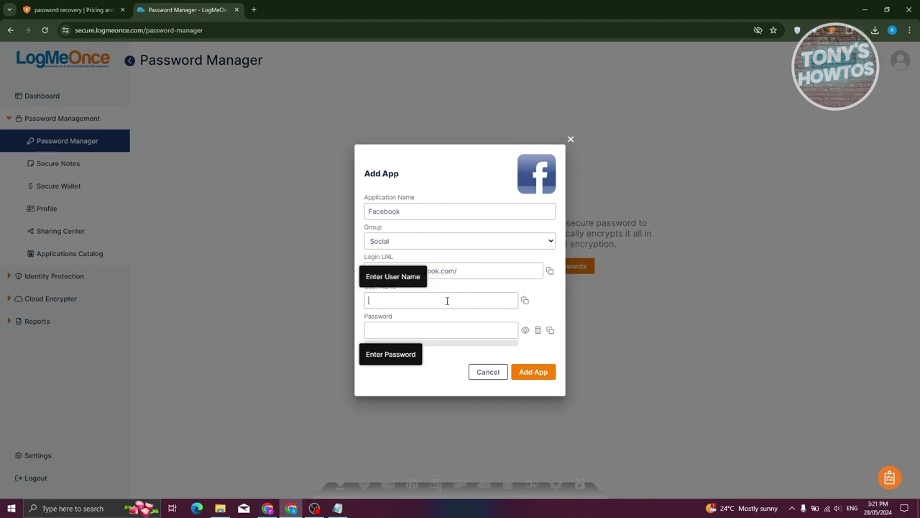
Enter the login's user name and password, expand Secure Note, and save the app.
click(447, 300)
text(username)
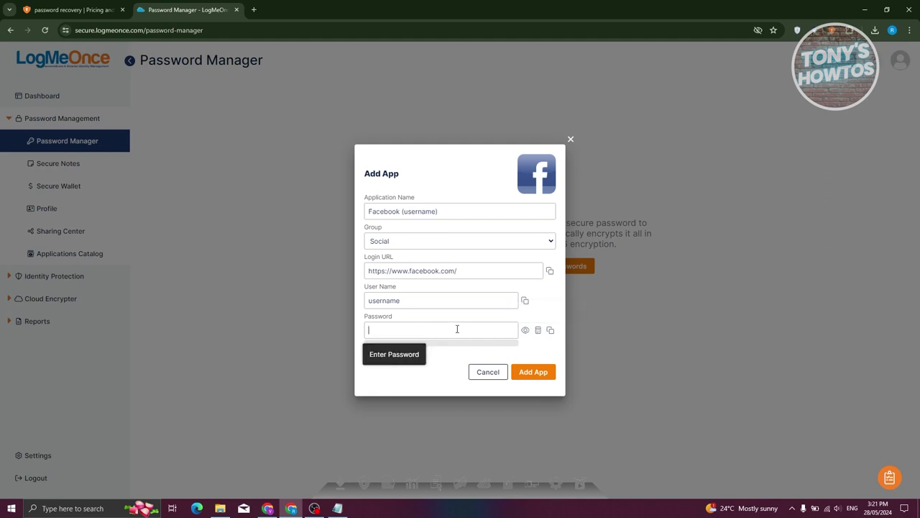
text(••)
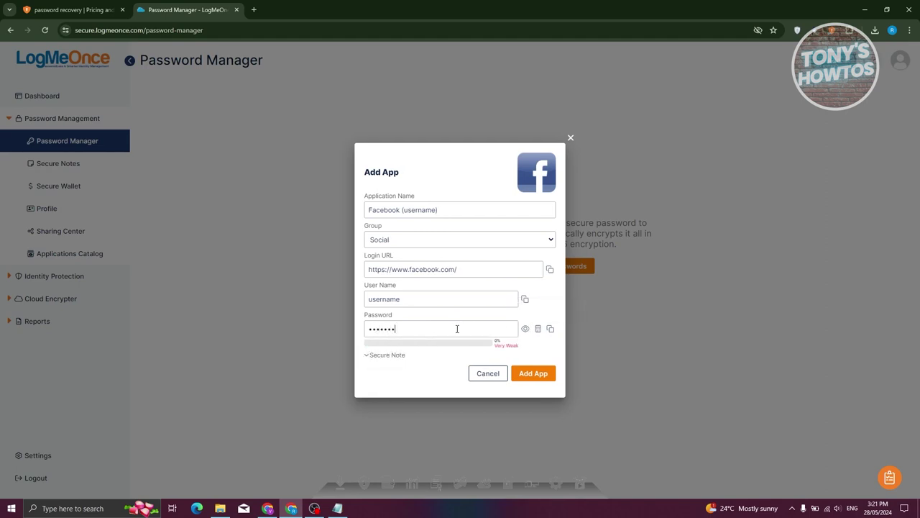
text(••)
click(388, 355)
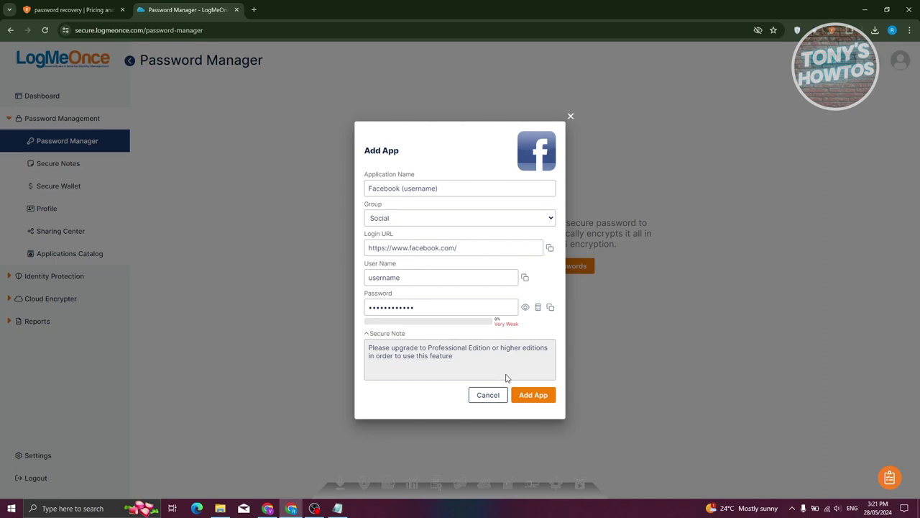
click(535, 396)
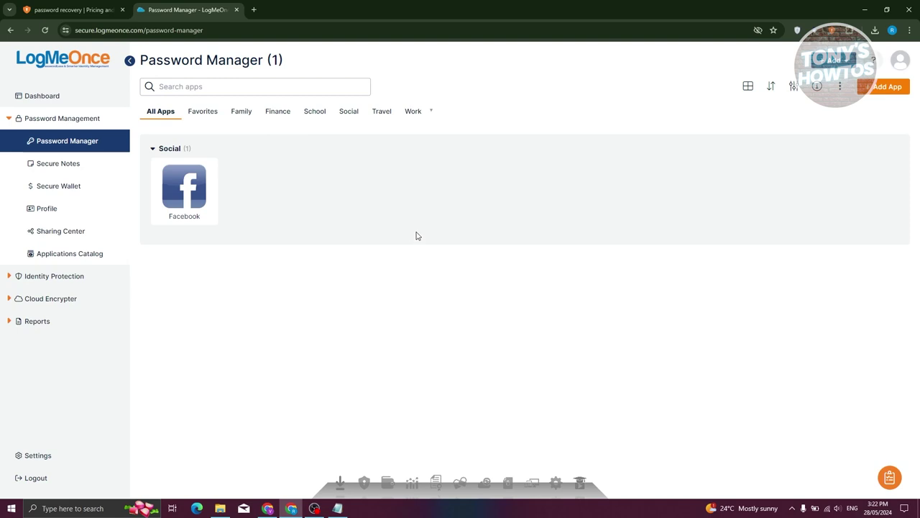
Autologin to Facebook from the saved tile, then close the Facebook tab.
mouse_move(207, 185)
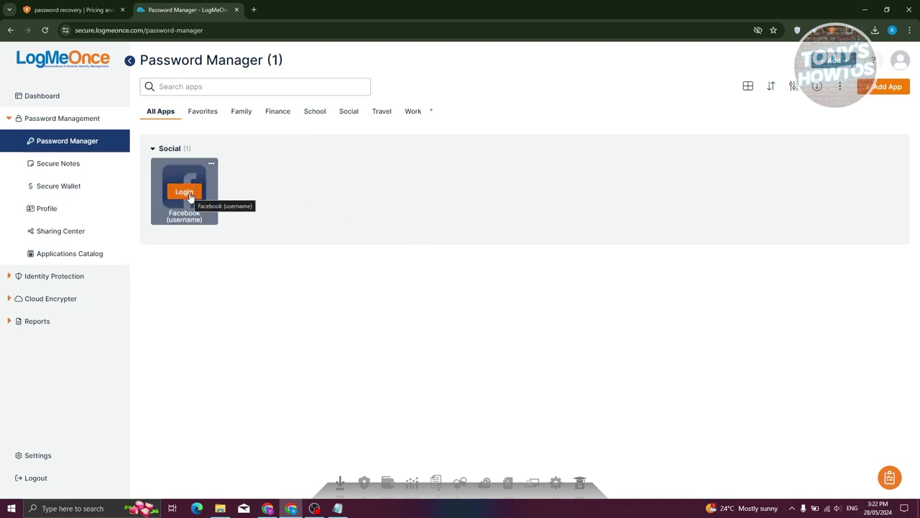
click(189, 192)
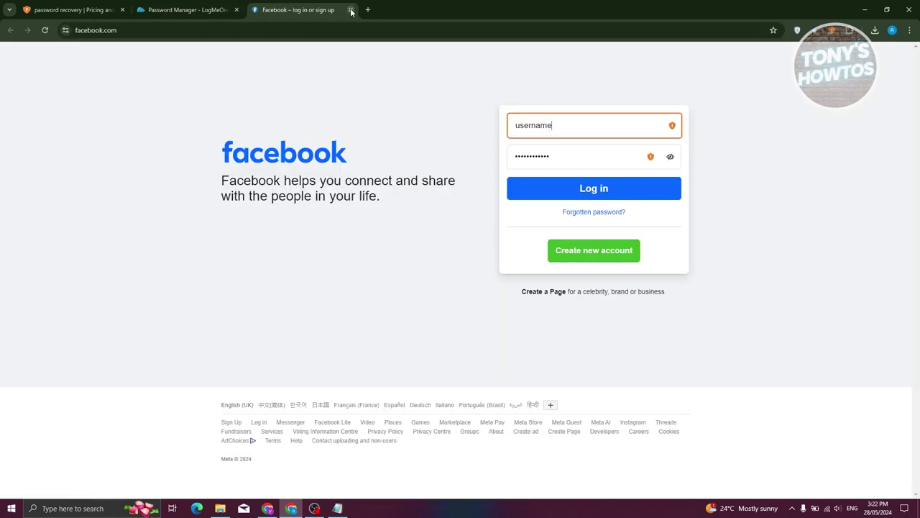
click(351, 10)
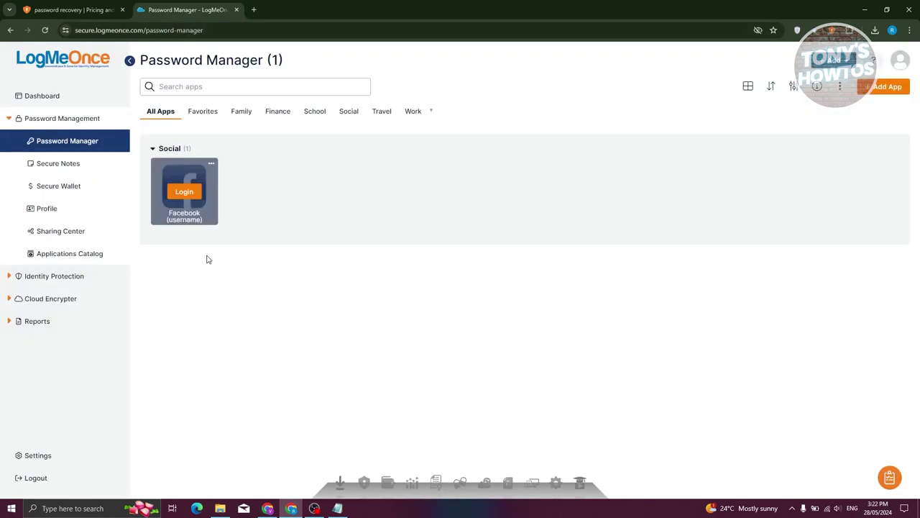
Browse the Favorites, Family, Finance and Work app groups, then return to All Apps.
click(205, 114)
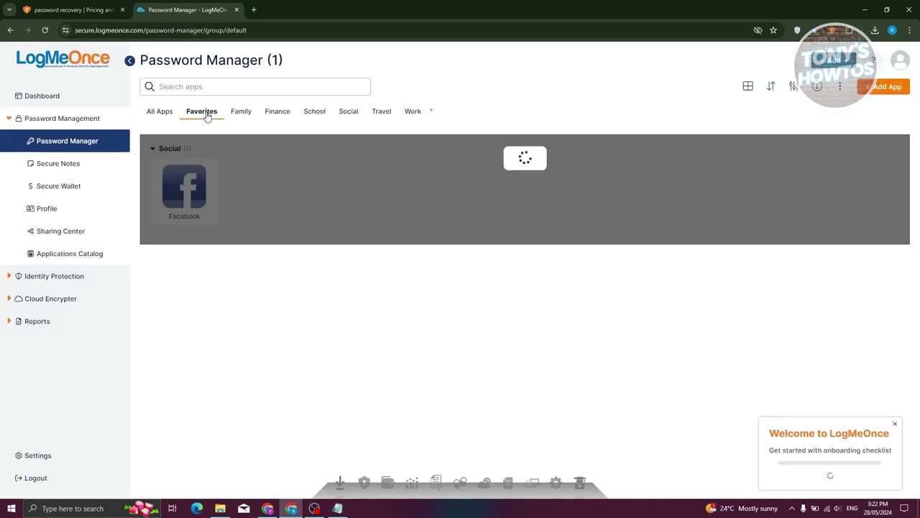
click(241, 114)
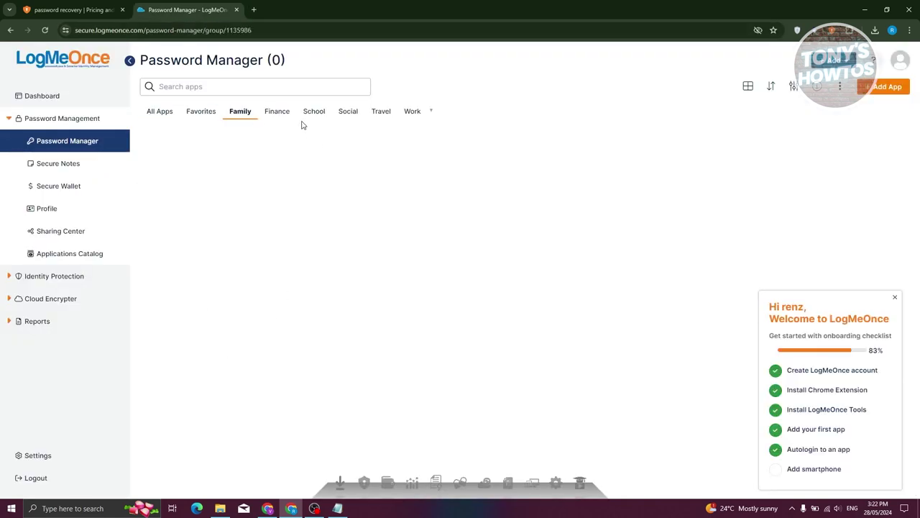
click(276, 114)
click(416, 113)
click(158, 113)
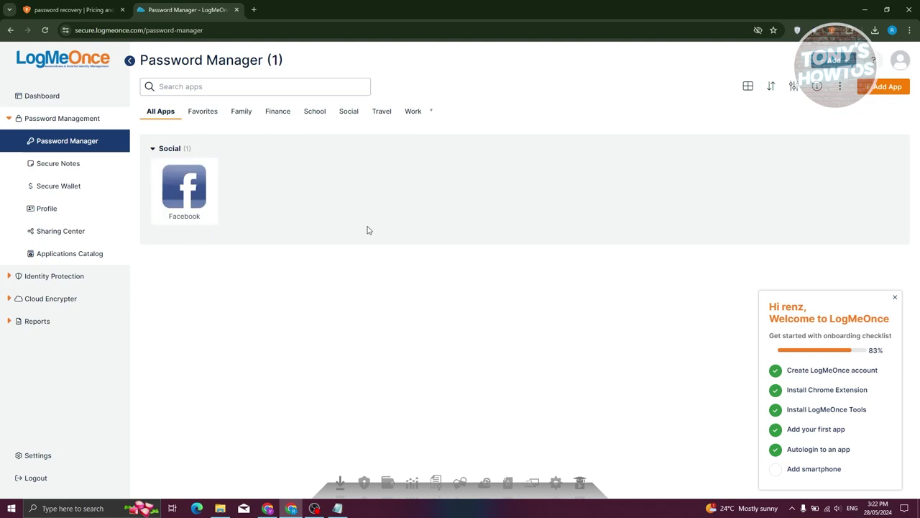
Create a secure note titled 'wifi password' with the Wi-Fi password as its text.
click(55, 167)
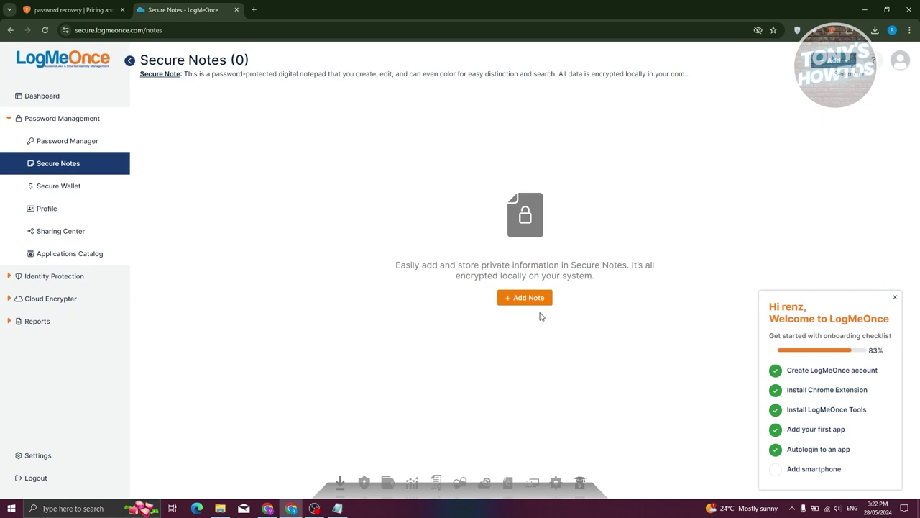
click(523, 302)
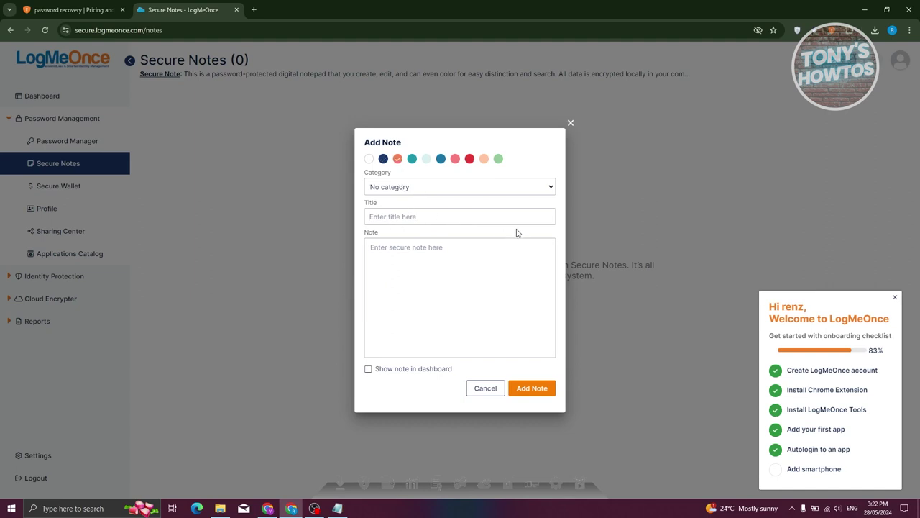
text(wifi p)
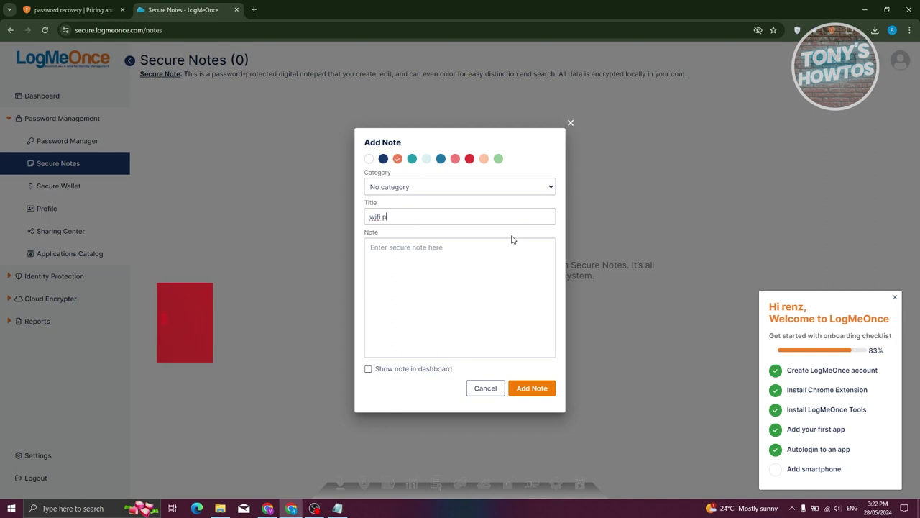
text(assword)
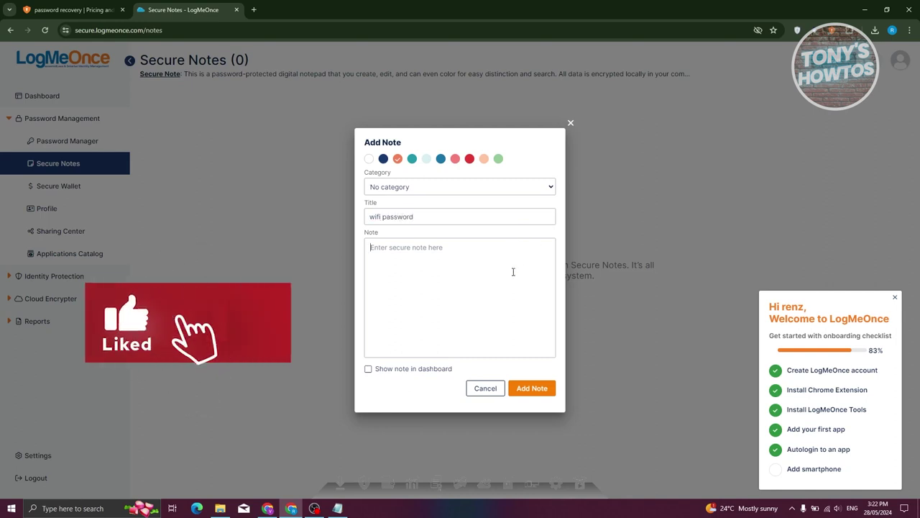
click(513, 271)
text(password)
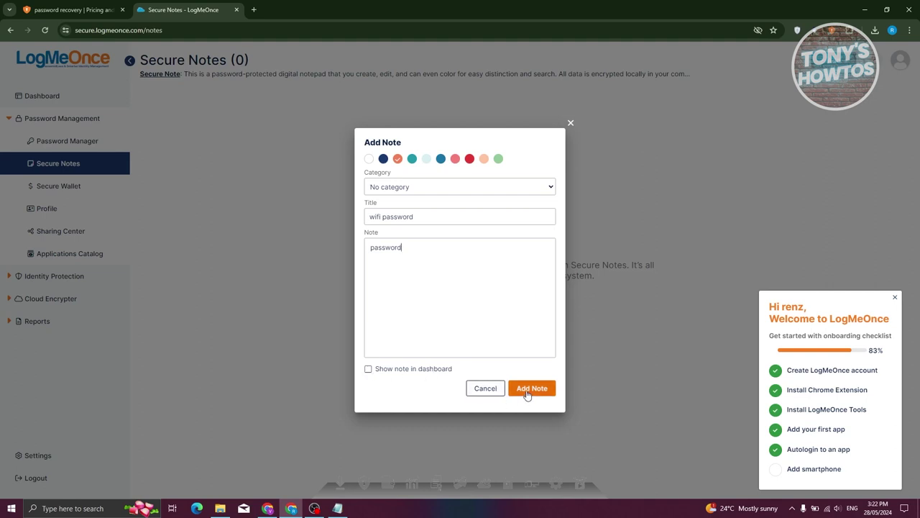
Save the note, reveal its contents on the card, and go to Secure Wallet.
click(531, 395)
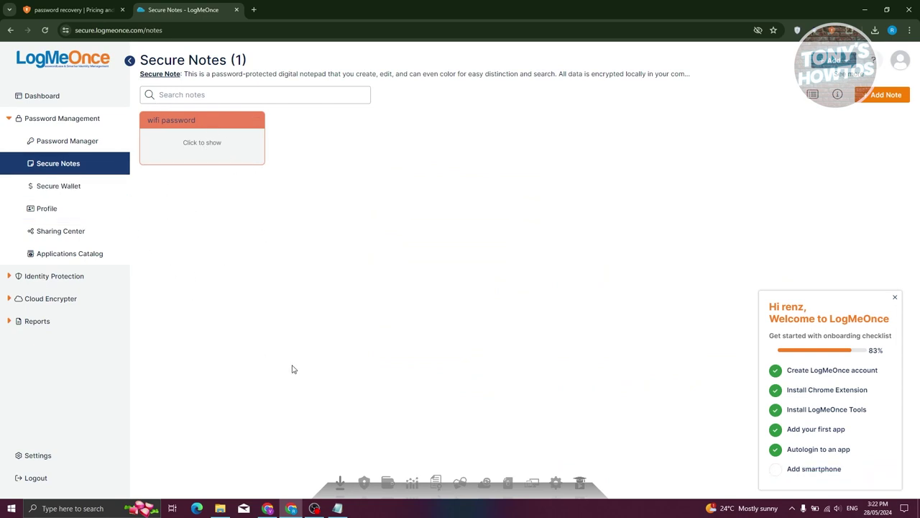
click(202, 143)
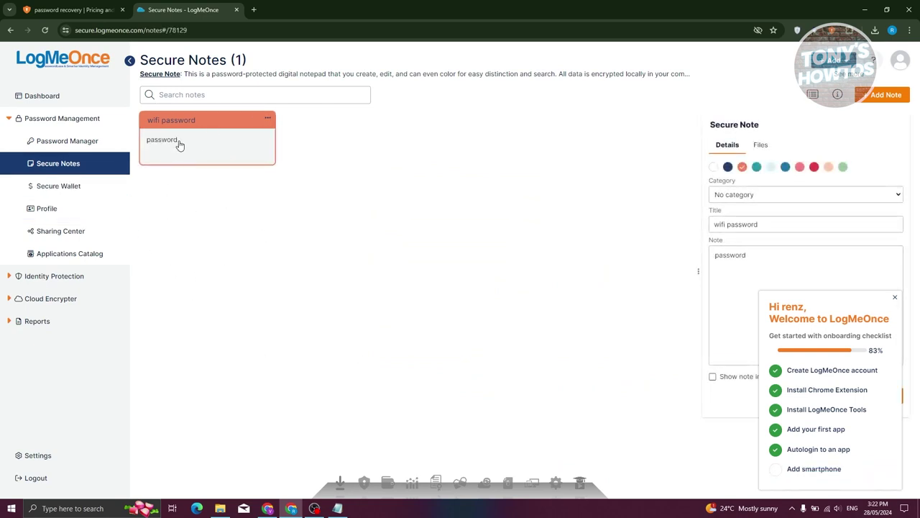
click(63, 187)
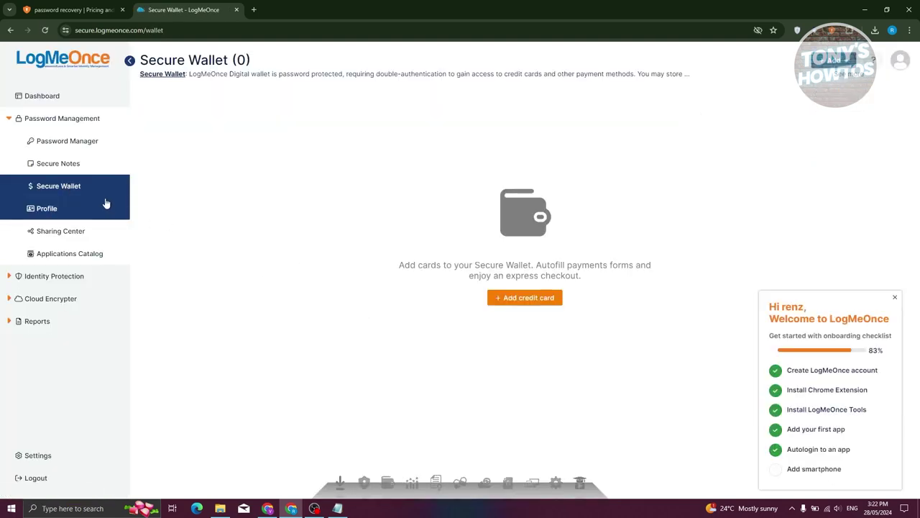
Start a new credit card, keep the card type as Other, and make it orange.
click(510, 298)
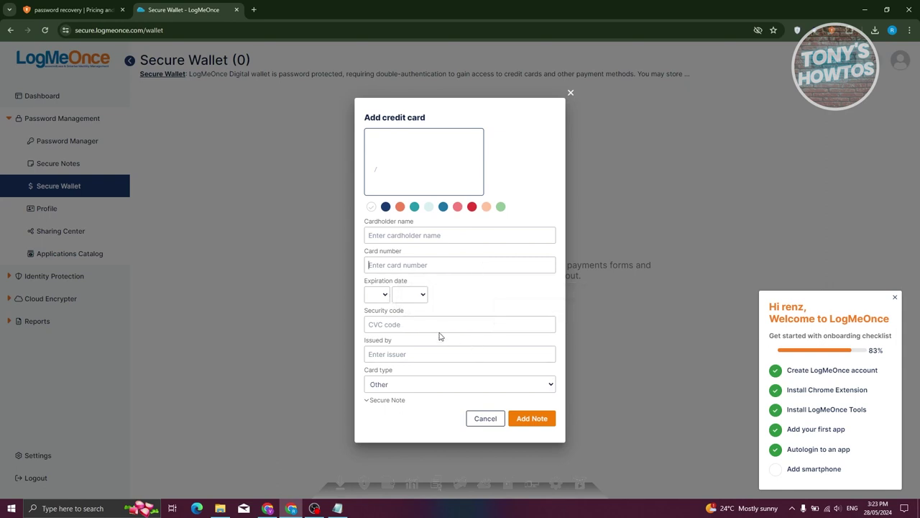
click(410, 385)
click(496, 356)
click(447, 388)
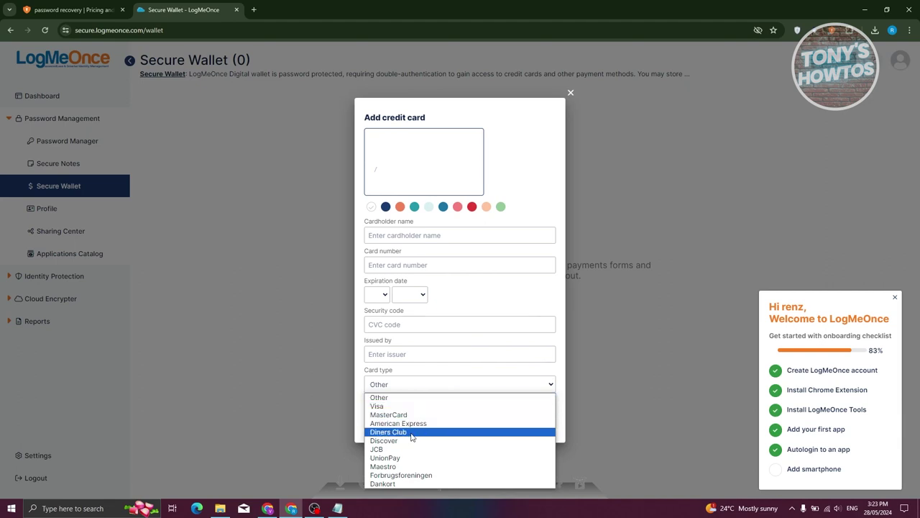
click(446, 302)
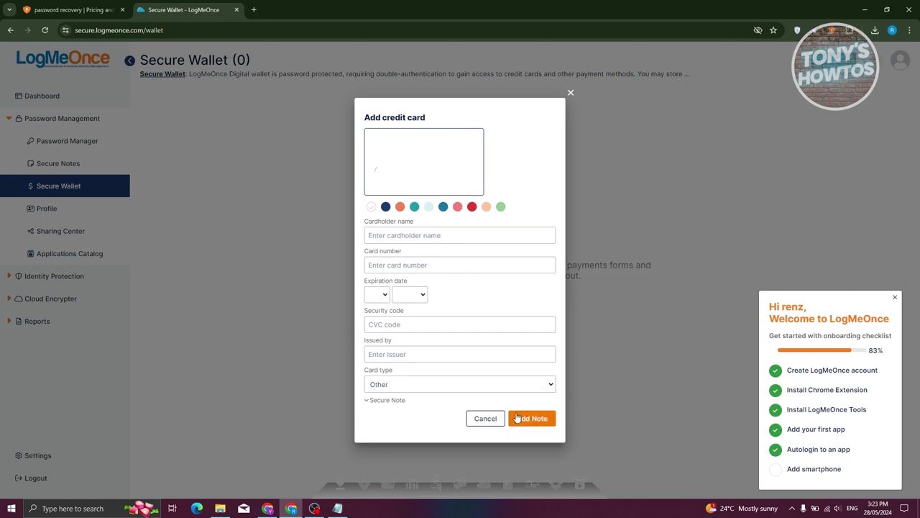
click(387, 208)
click(400, 207)
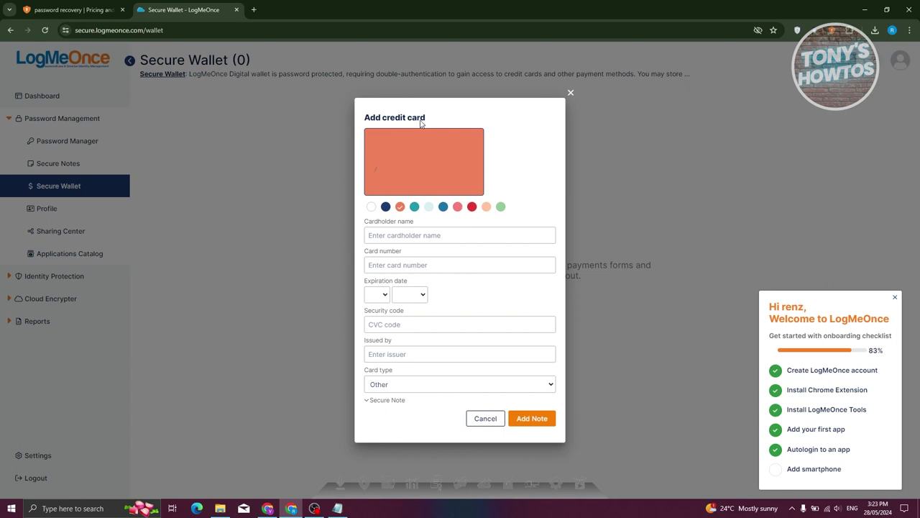
Enter the card number and security code, then save the card to the Secure Wallet.
click(416, 265)
text(12343254renz)
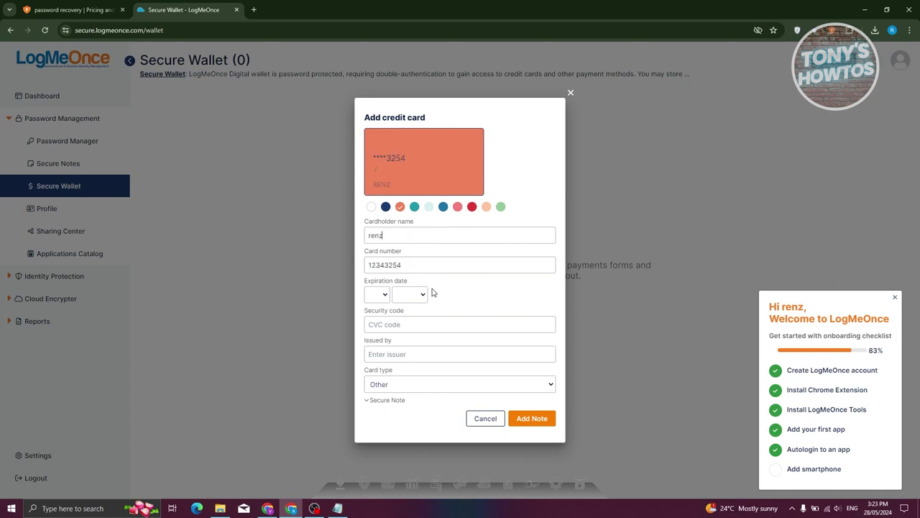
click(428, 326)
click(529, 423)
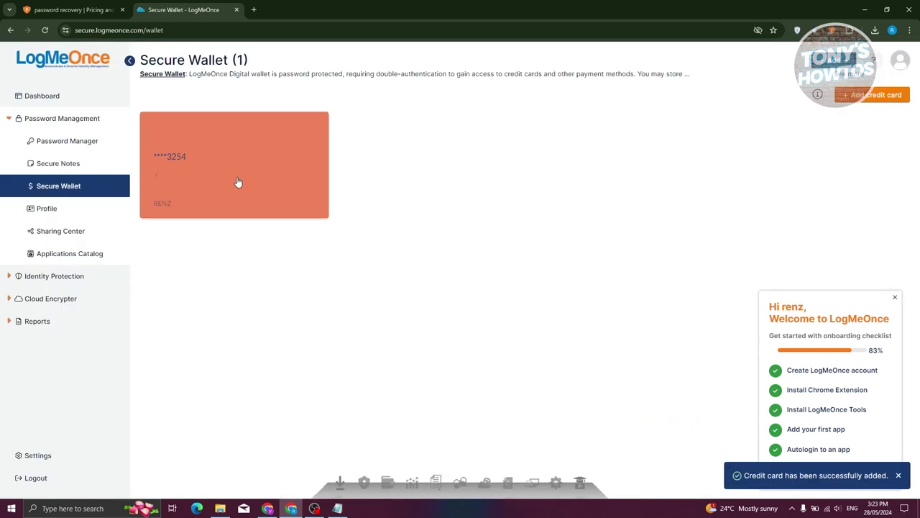
click(58, 209)
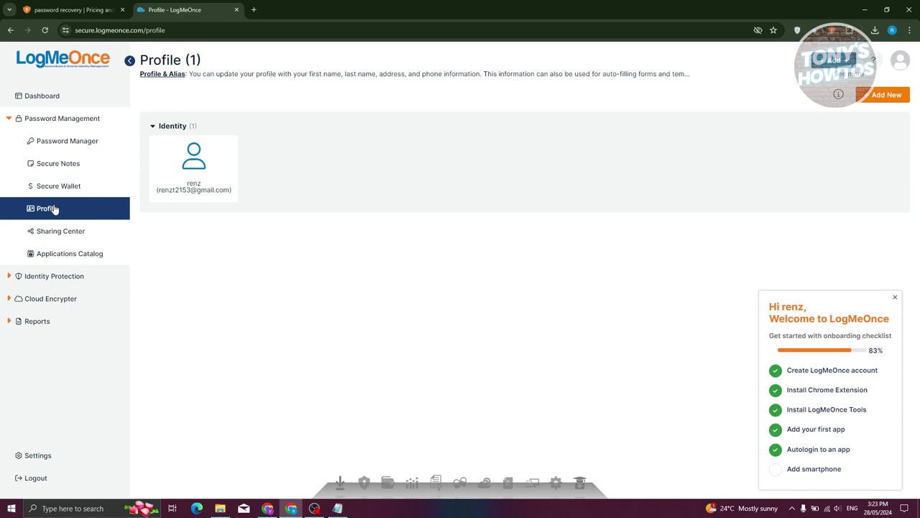
Open the identity's edit form and check the birthday day and year choices without changing them.
click(194, 156)
click(748, 239)
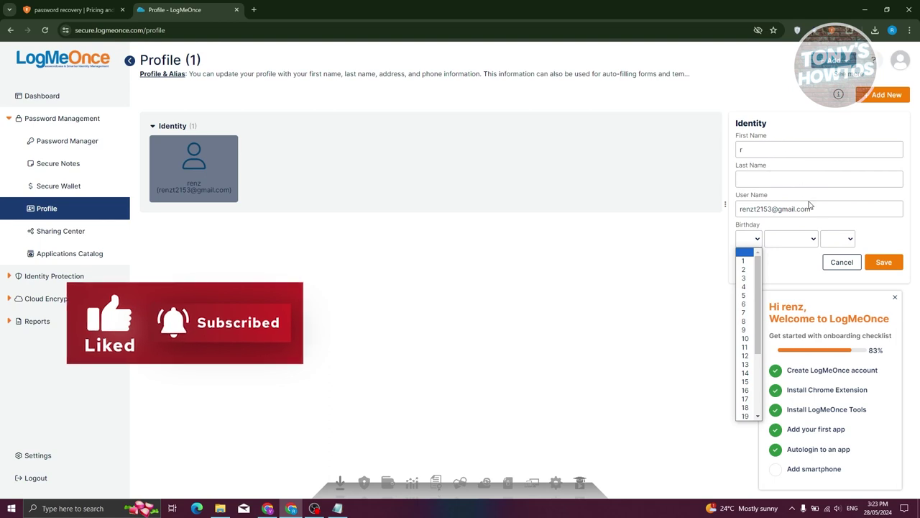
click(837, 239)
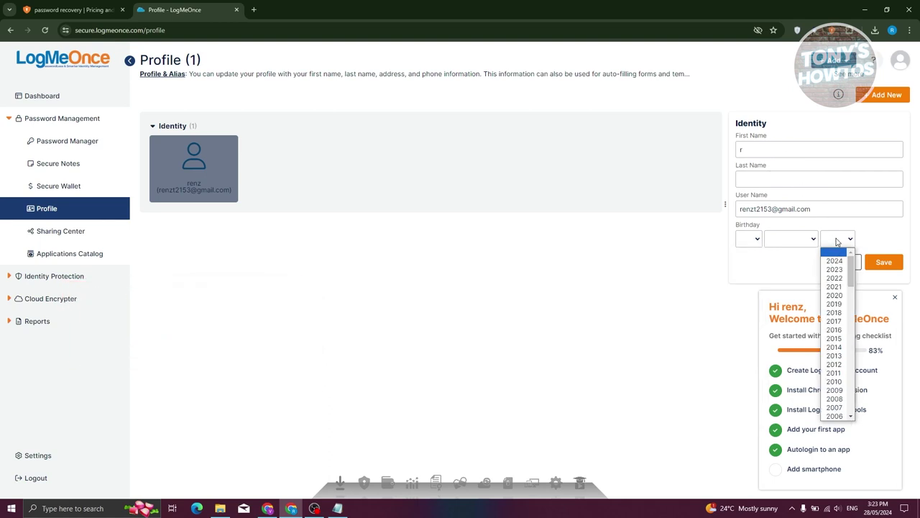
click(785, 268)
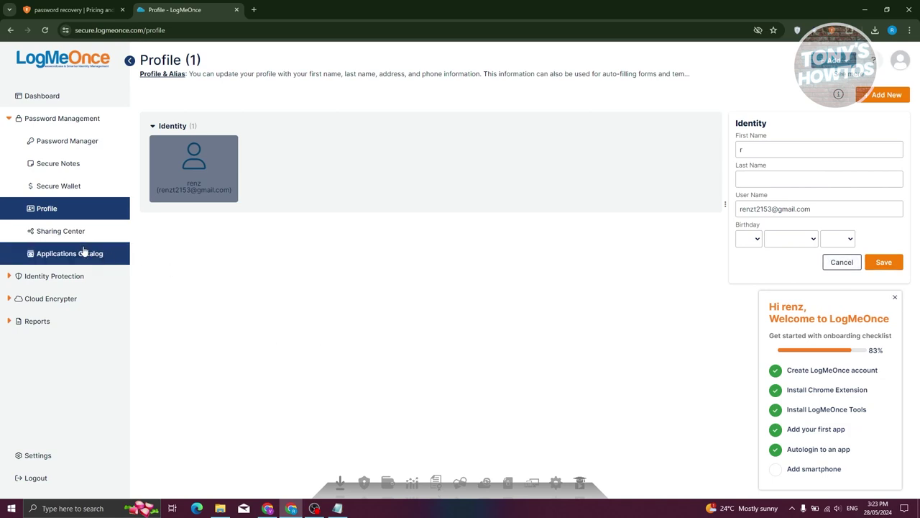
click(52, 235)
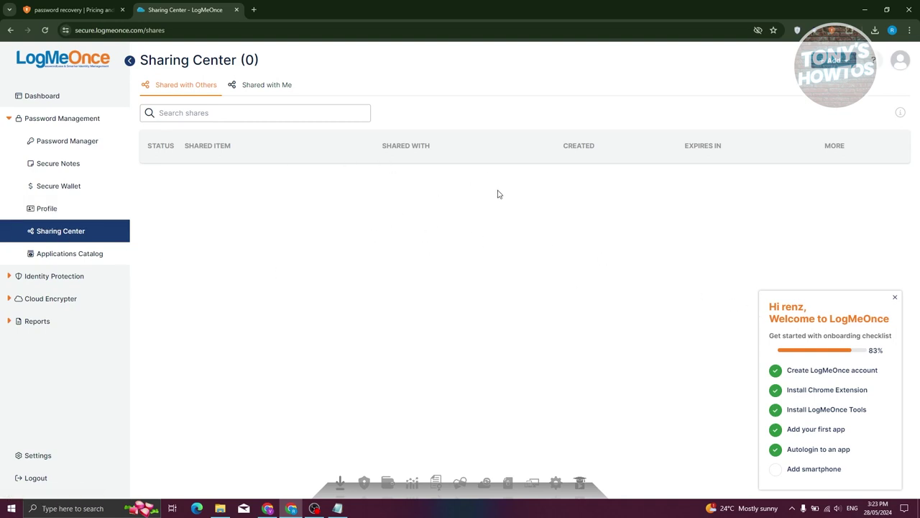
Try sharing the Facebook login with a 1-day expiry, then cancel without sharing.
click(40, 144)
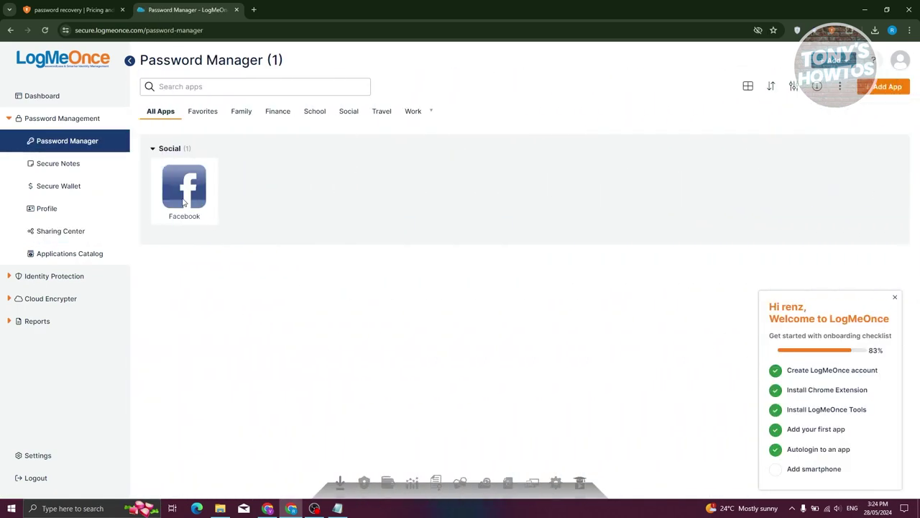
right_click(182, 202)
click(222, 170)
click(210, 163)
click(237, 186)
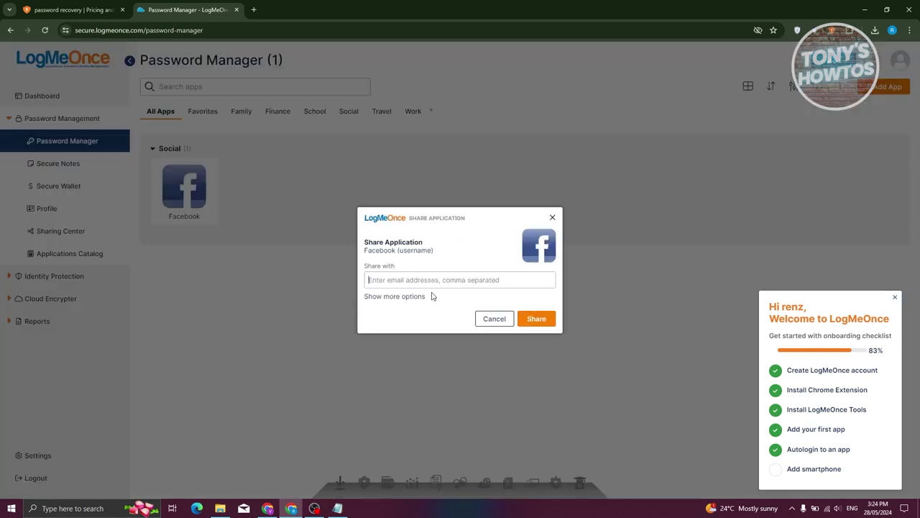
click(399, 297)
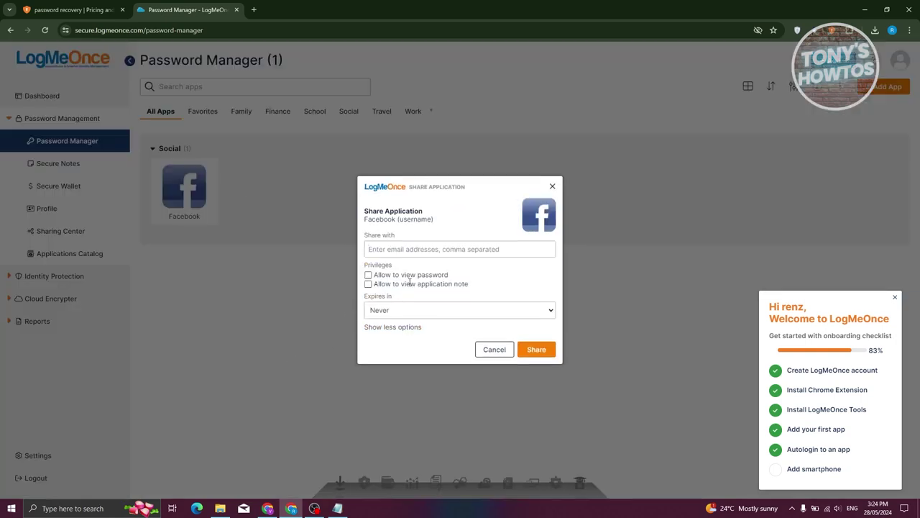
click(391, 315)
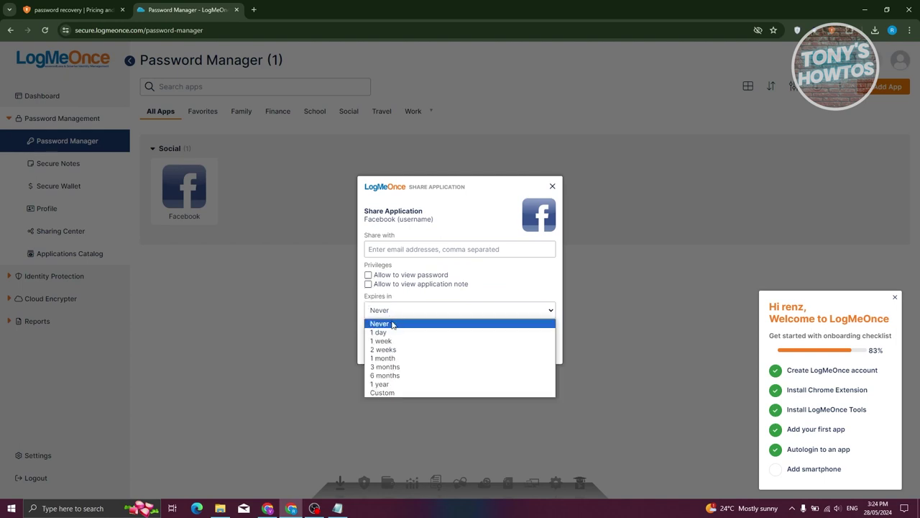
click(387, 333)
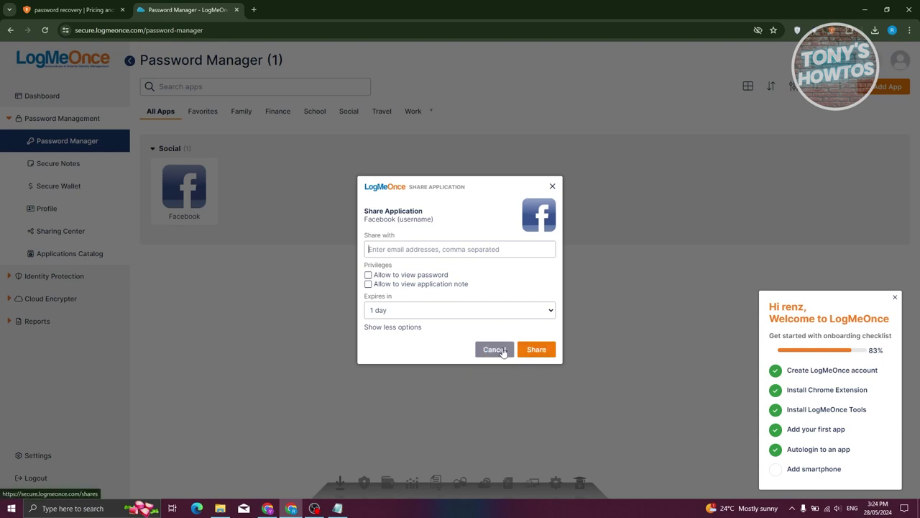
click(504, 350)
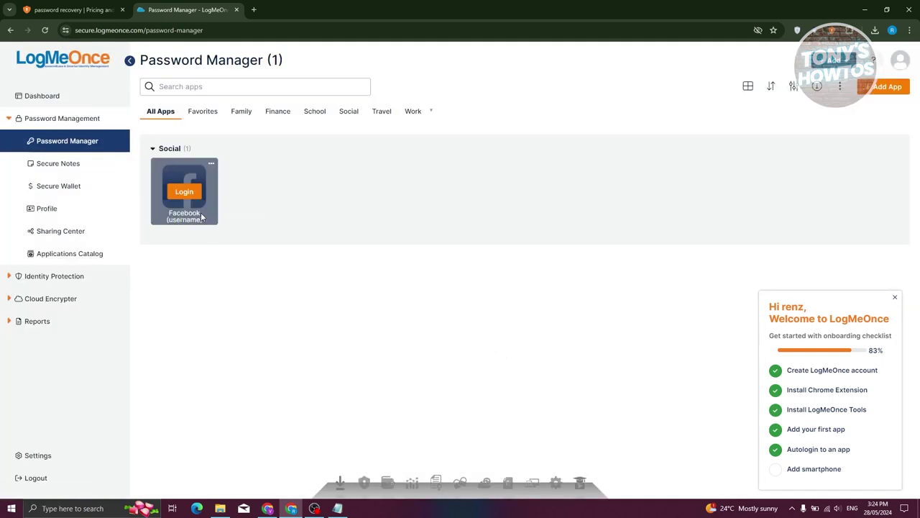
click(102, 255)
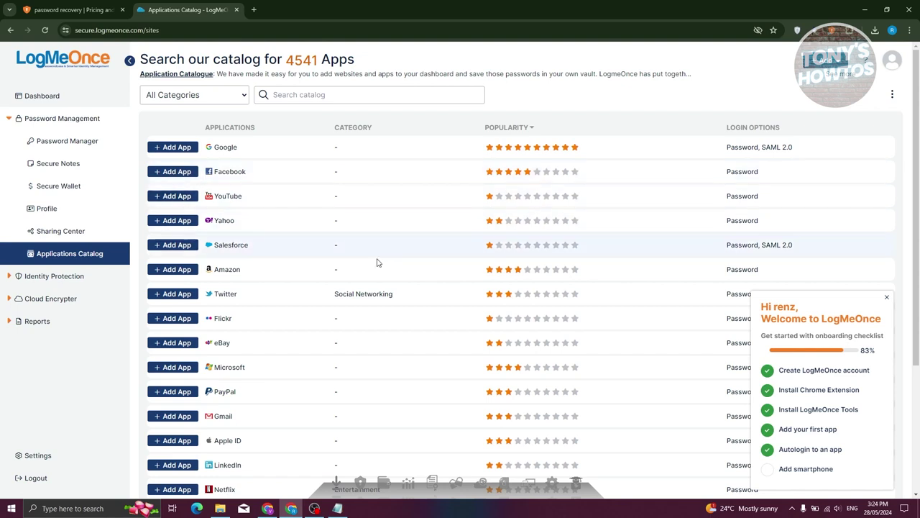
Add YouTube from the catalog as a new login, keeping Favorites as its group.
click(174, 196)
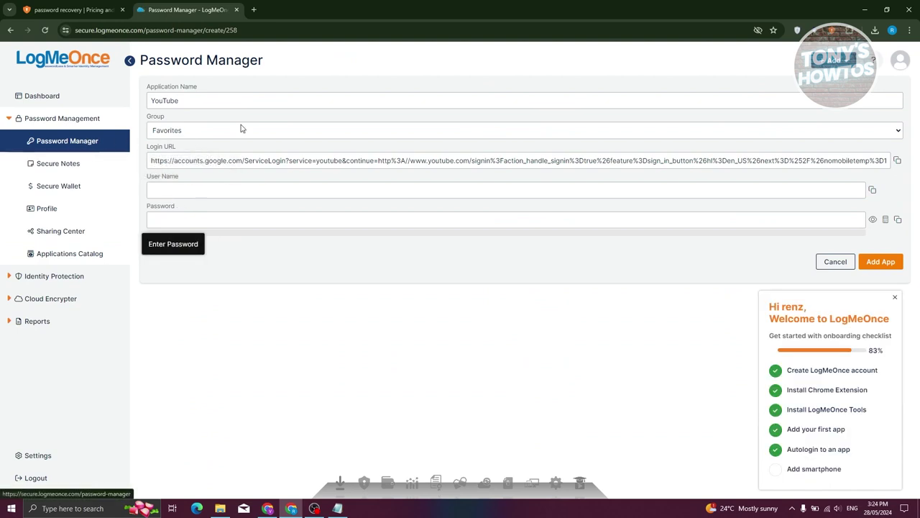
drag(210, 97, 135, 93)
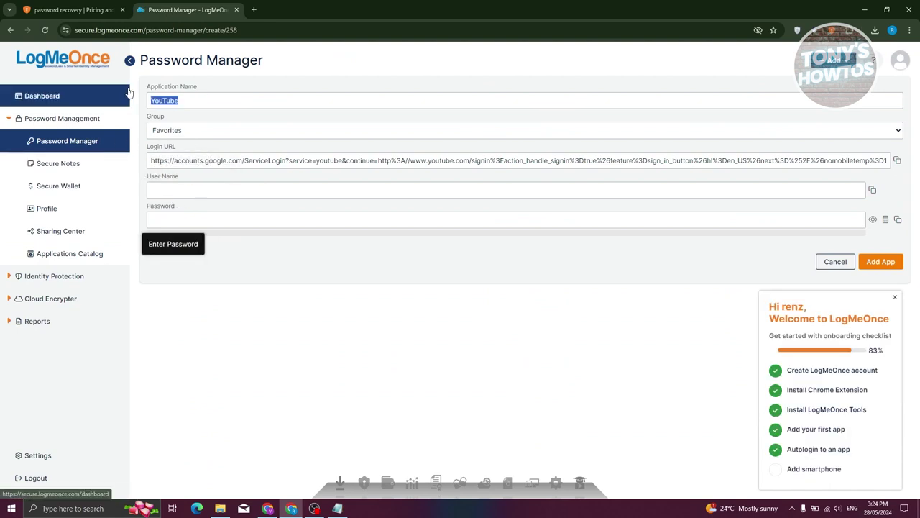
click(206, 133)
click(206, 133)
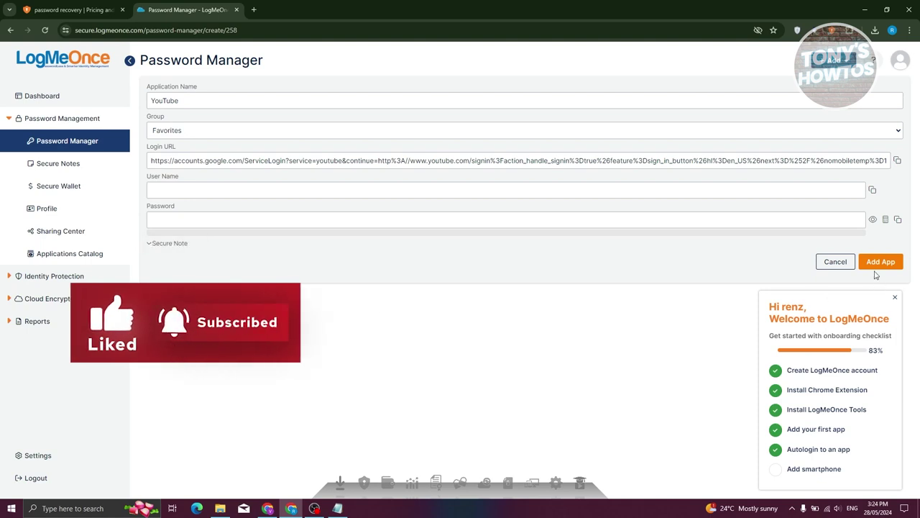
click(38, 277)
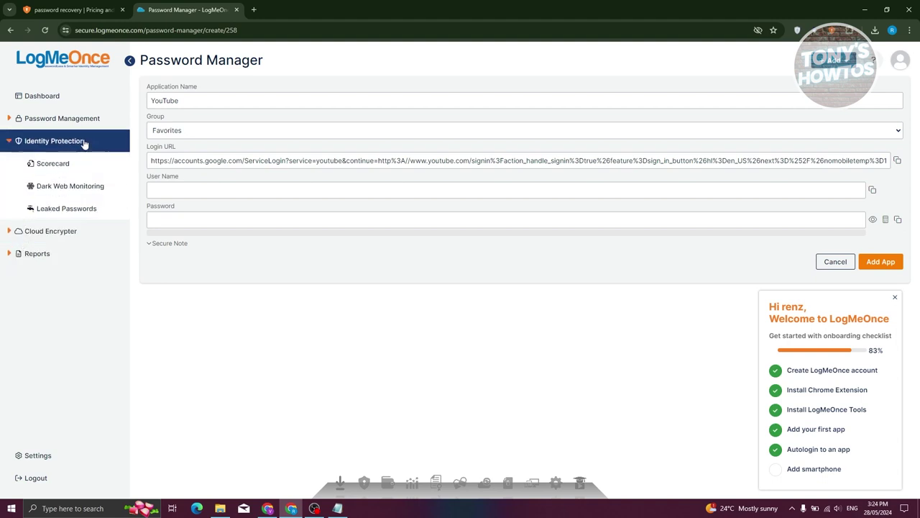
Expand the Cloud Encrypter, Reports and Identity Protection sidebar sections, then open Settings.
click(5, 238)
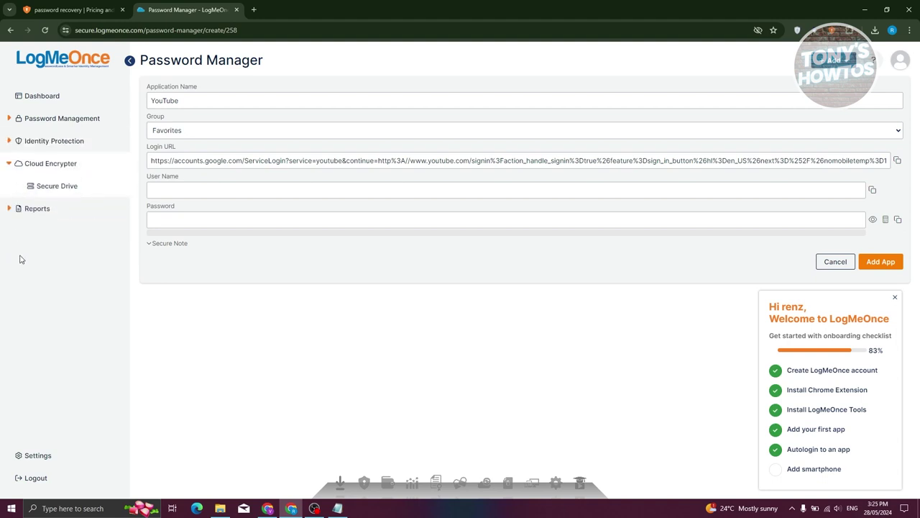
click(16, 209)
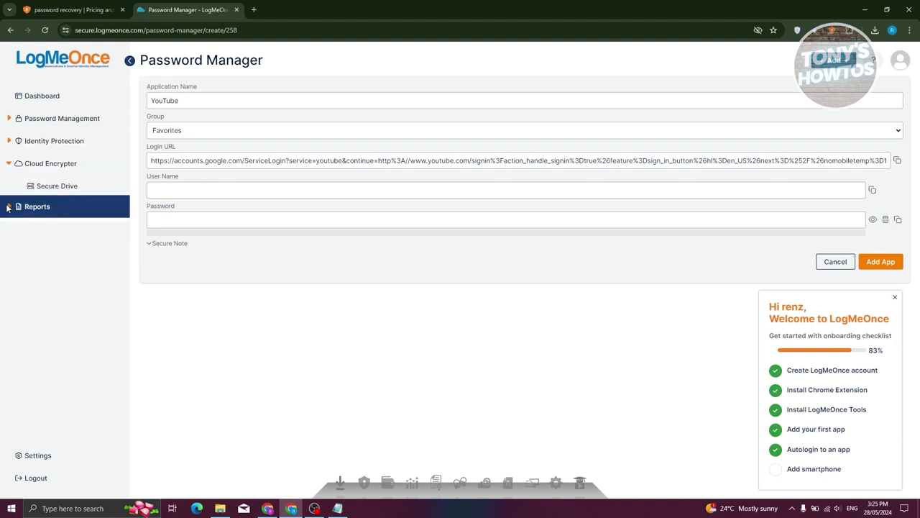
click(9, 164)
click(8, 144)
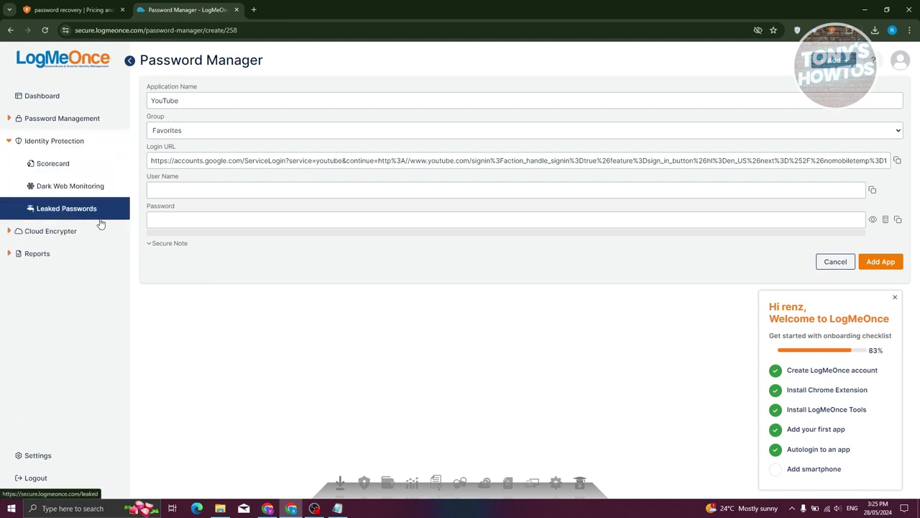
click(47, 456)
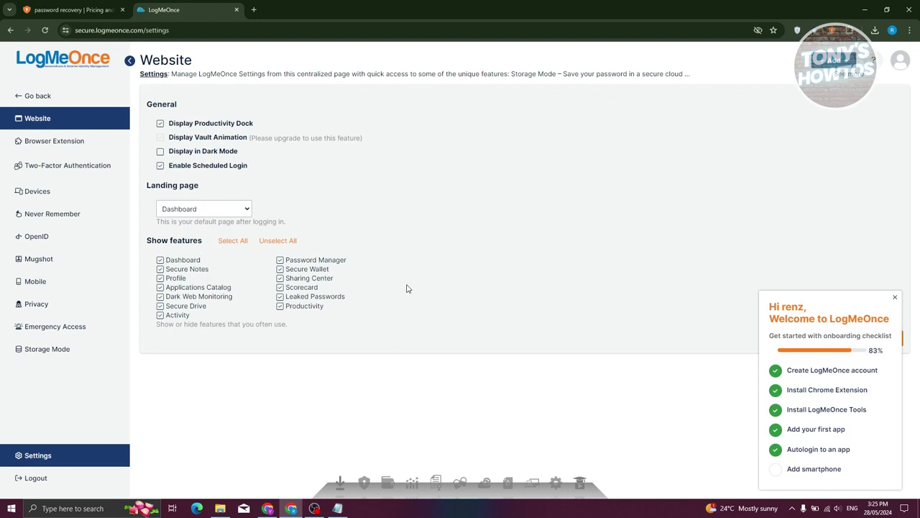
View the Browser Extension, Two-Factor Authentication and Devices settings pages in turn.
click(77, 144)
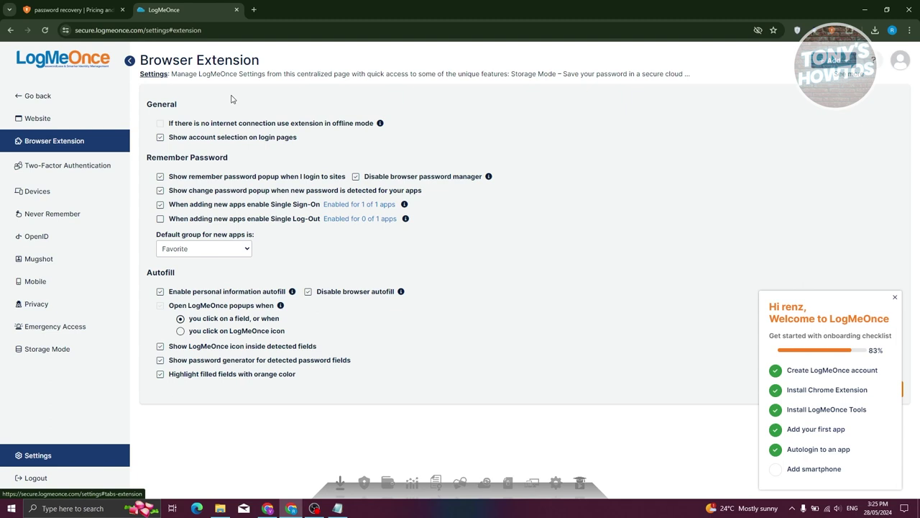
click(61, 164)
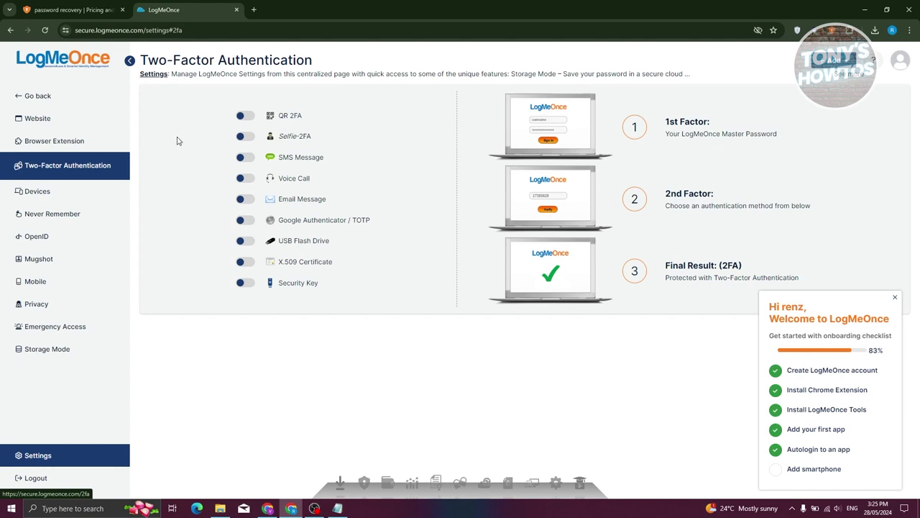
click(50, 191)
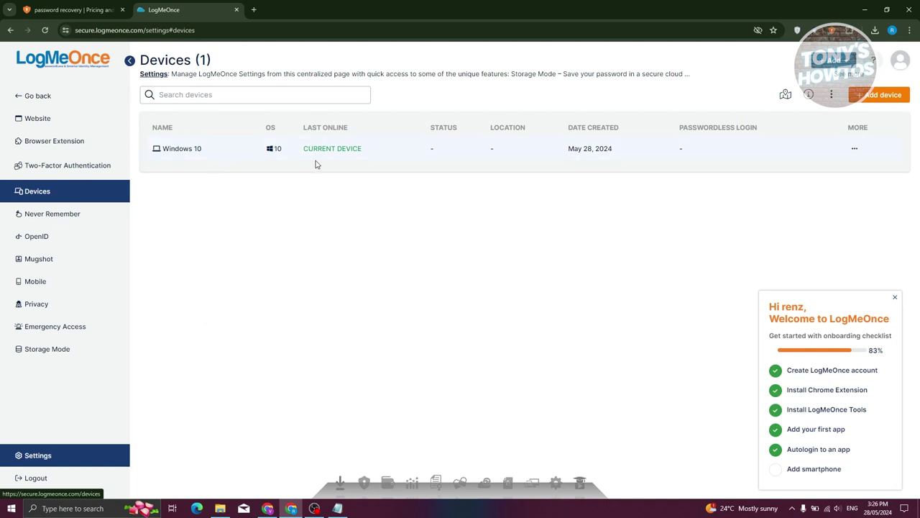
Go through the Never Remember, OpenID, Mugshot, Mobile, Privacy, Emergency Access and Storage Mode pages.
click(60, 213)
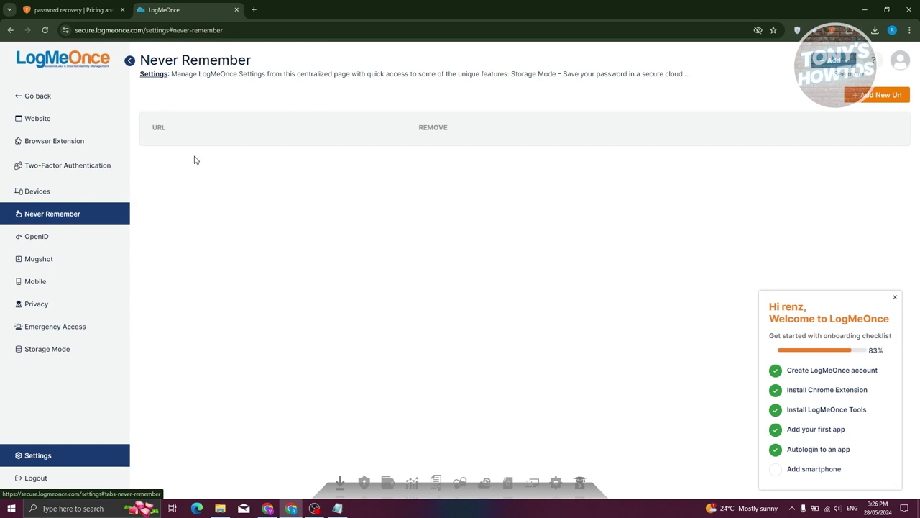
click(61, 245)
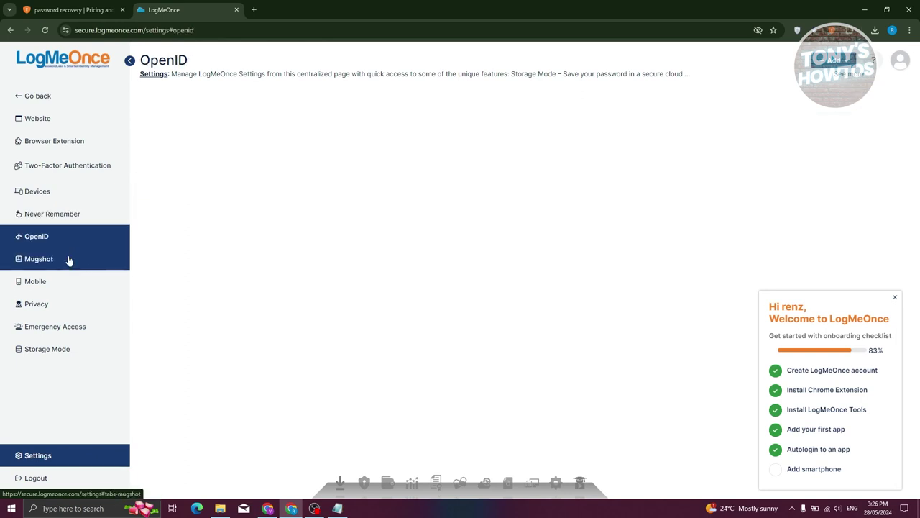
click(77, 267)
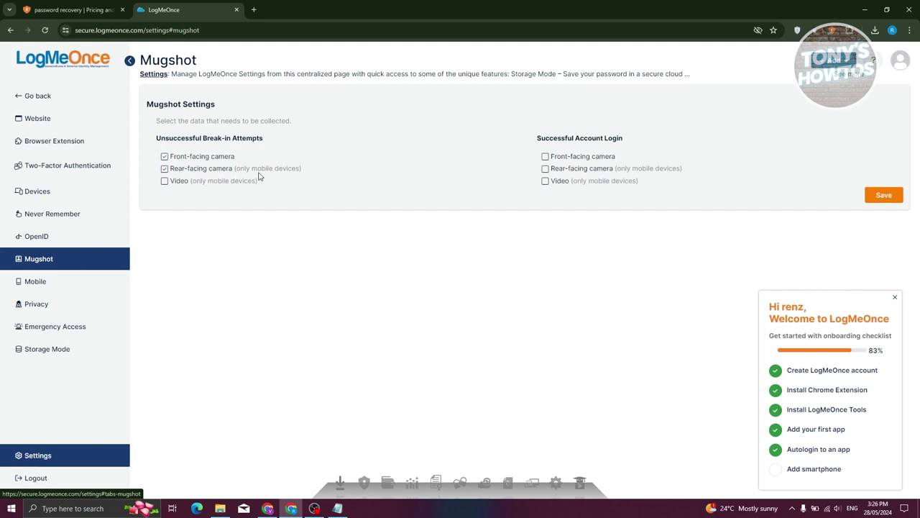
click(83, 286)
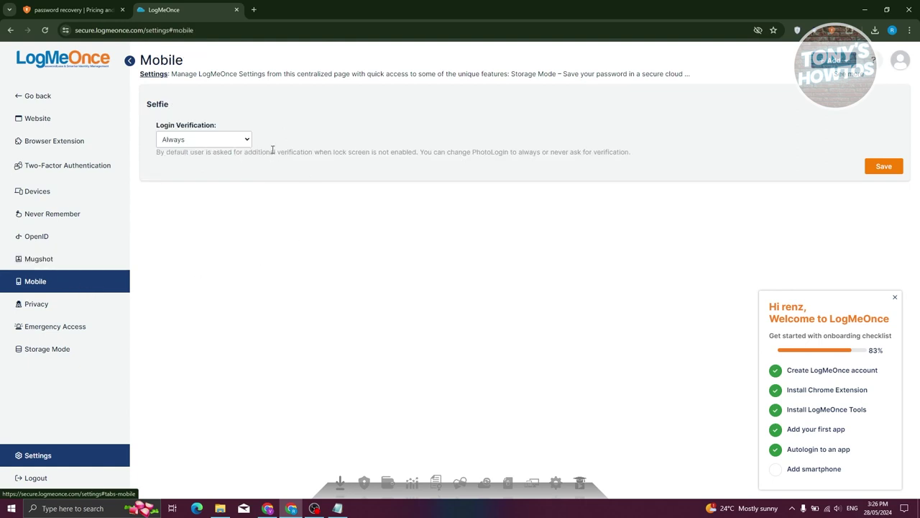
click(62, 304)
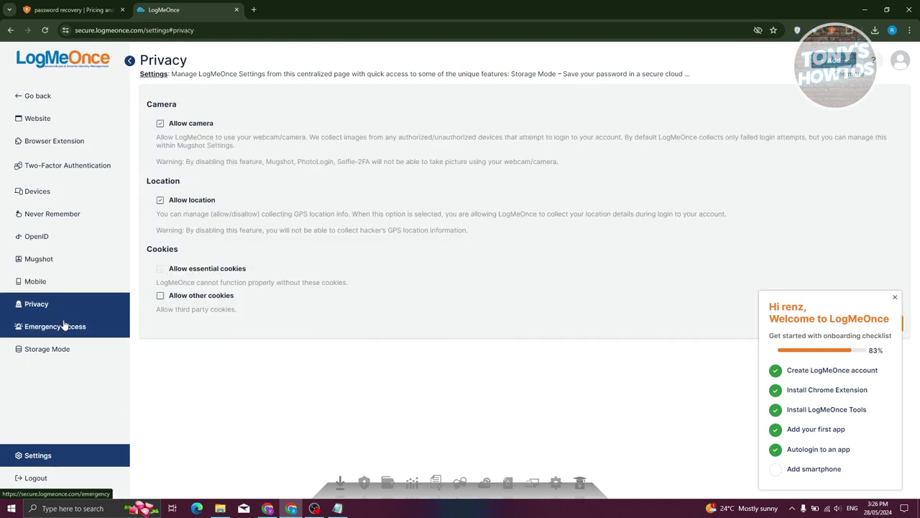
click(64, 326)
click(58, 349)
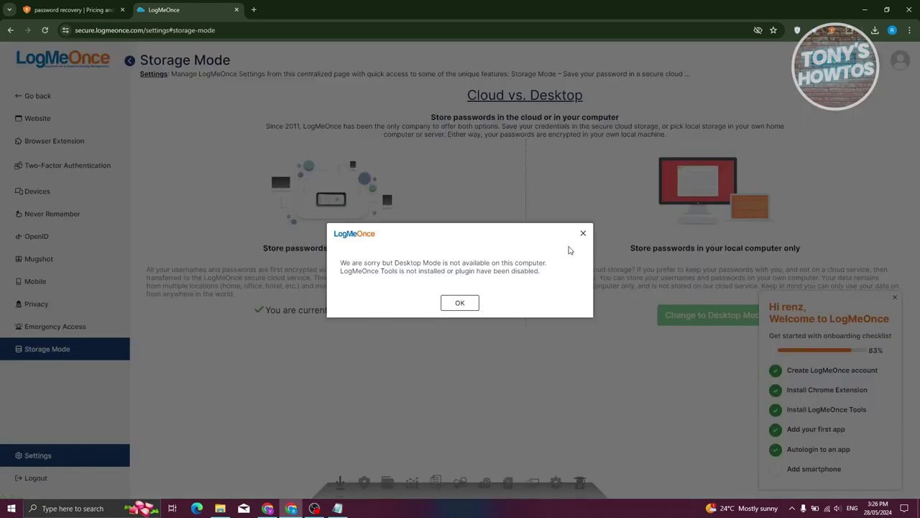
Close the Desktop Mode notice and return to the Password Manager's saved logins list.
click(583, 233)
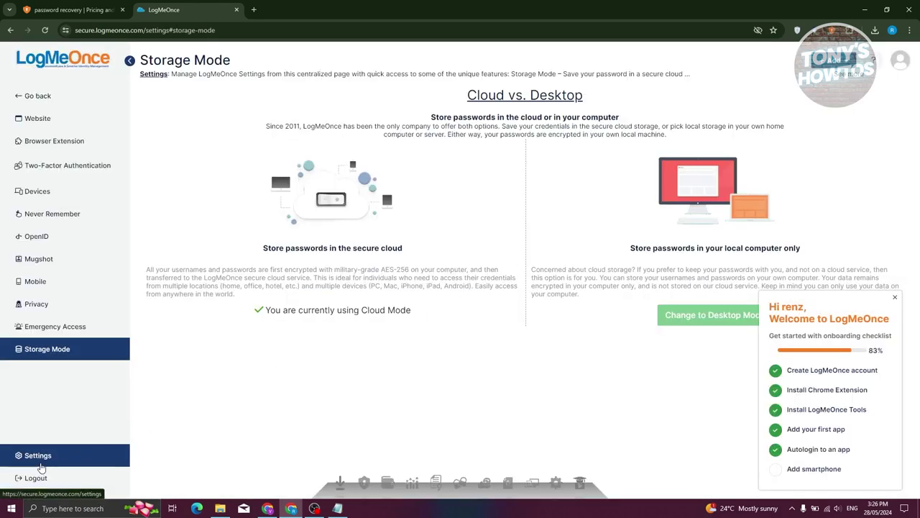
click(35, 96)
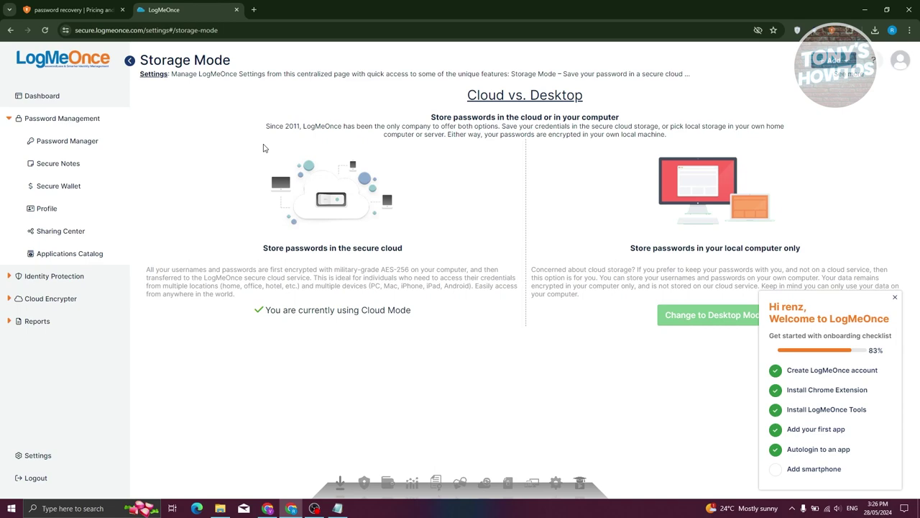
click(107, 141)
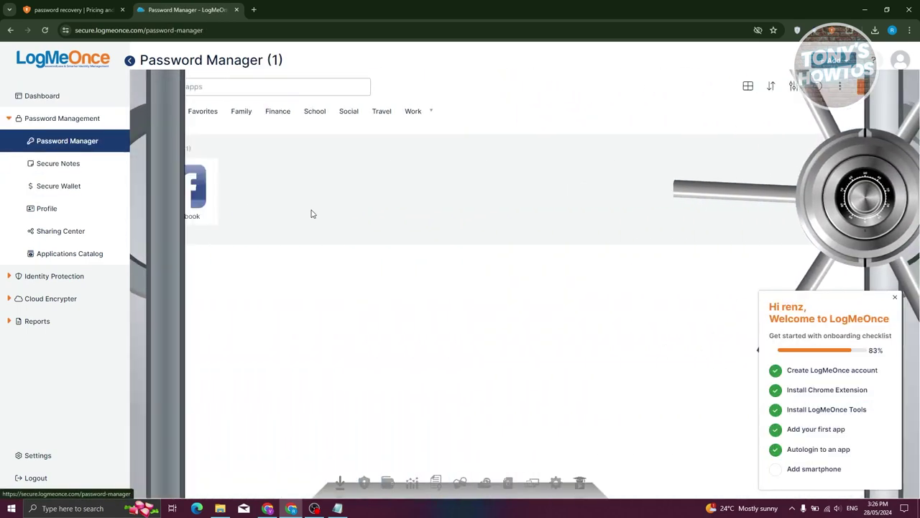
mouse_move(178, 164)
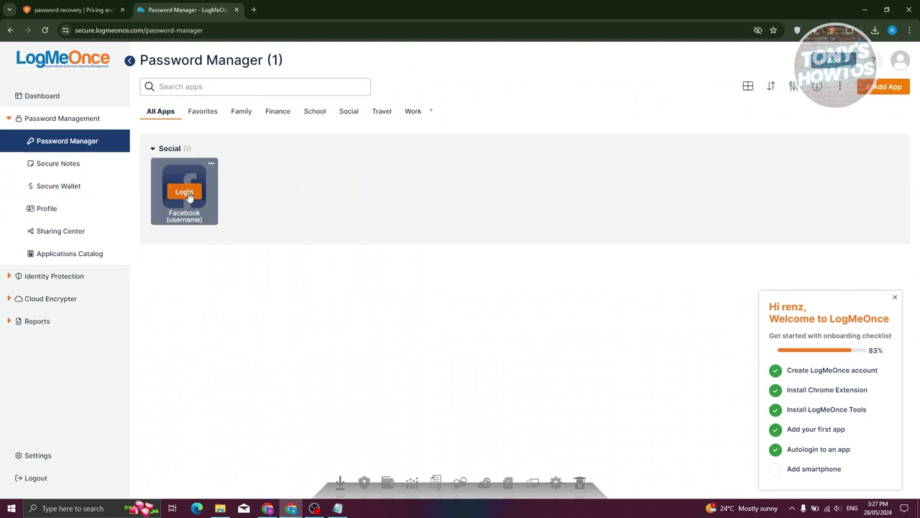